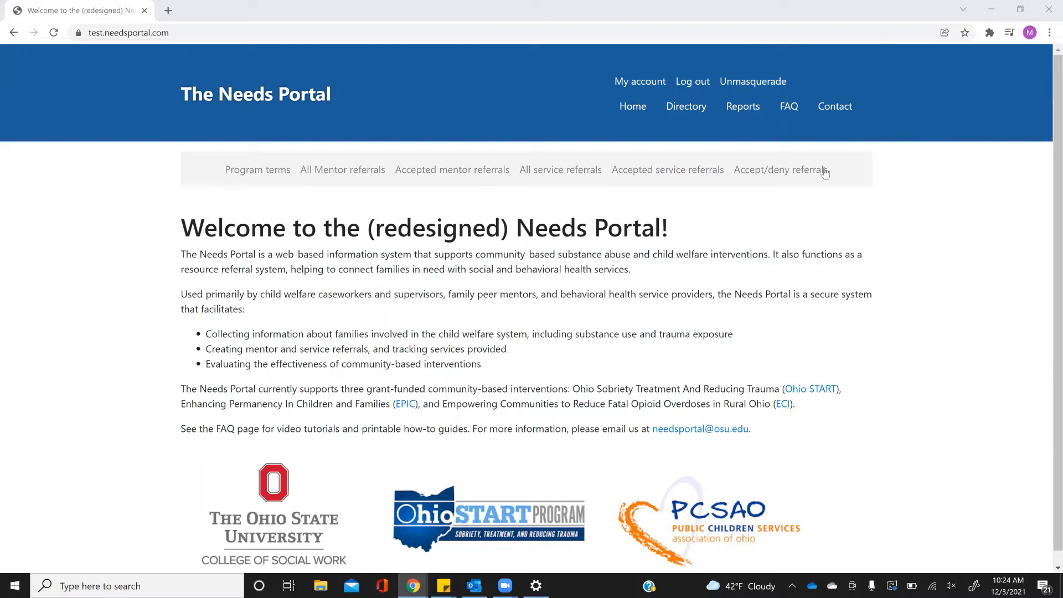
pyautogui.click(804, 172)
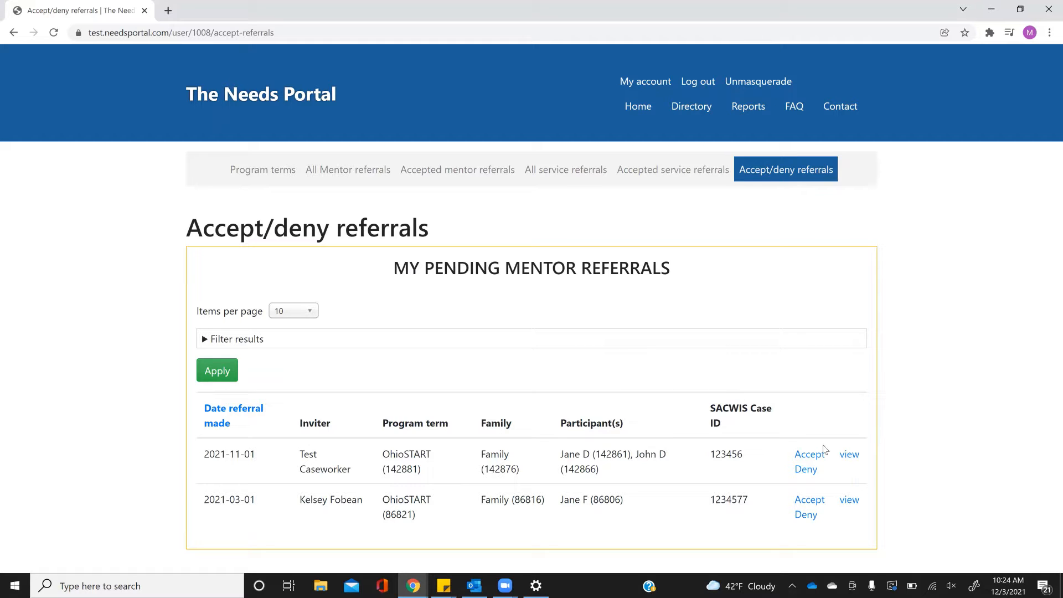
pyautogui.click(808, 475)
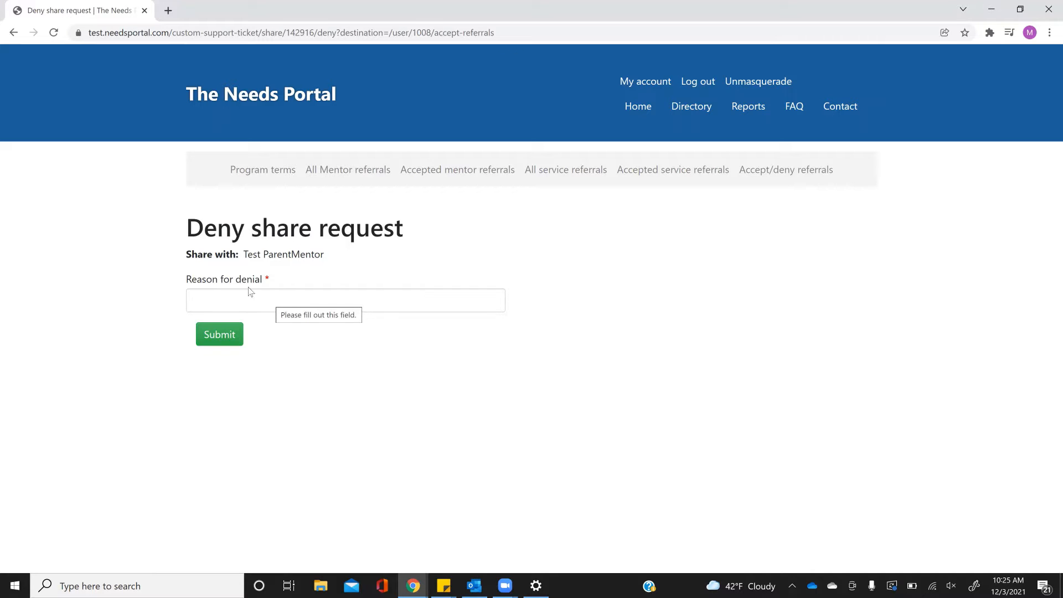
pyautogui.click(13, 33)
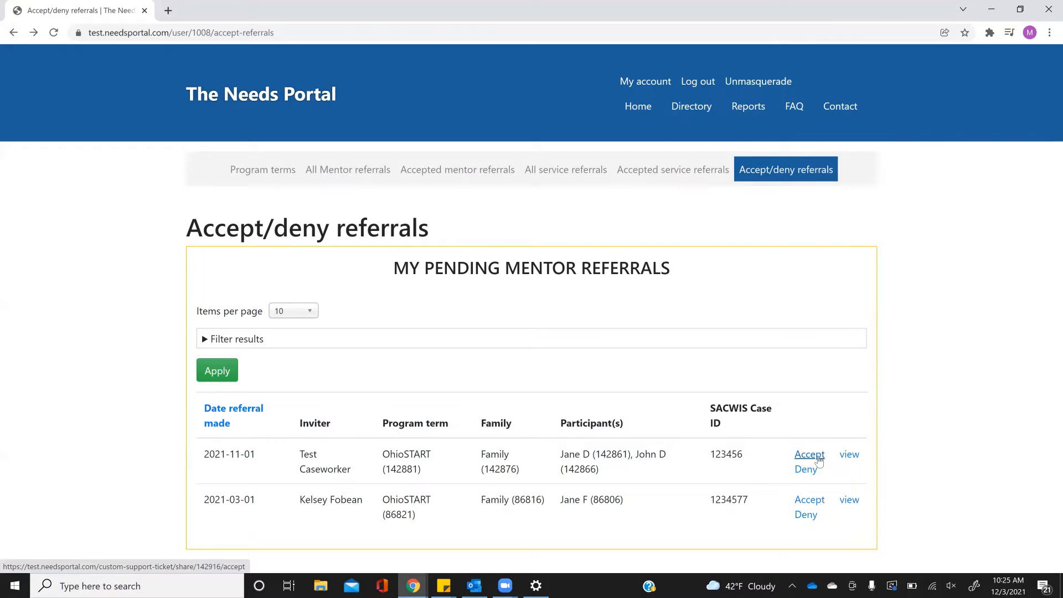
pyautogui.click(818, 460)
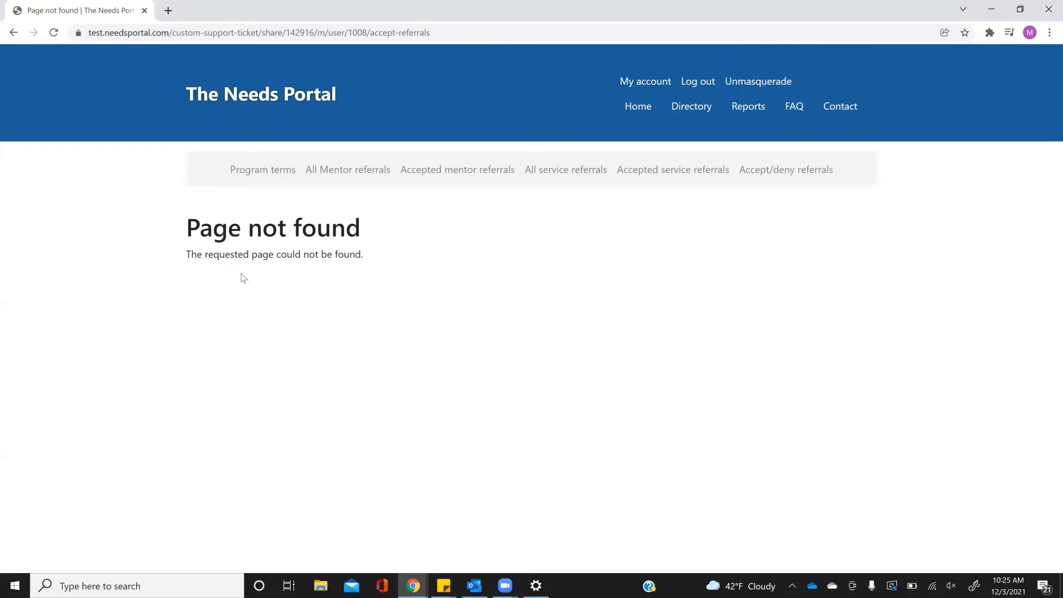
pyautogui.click(258, 171)
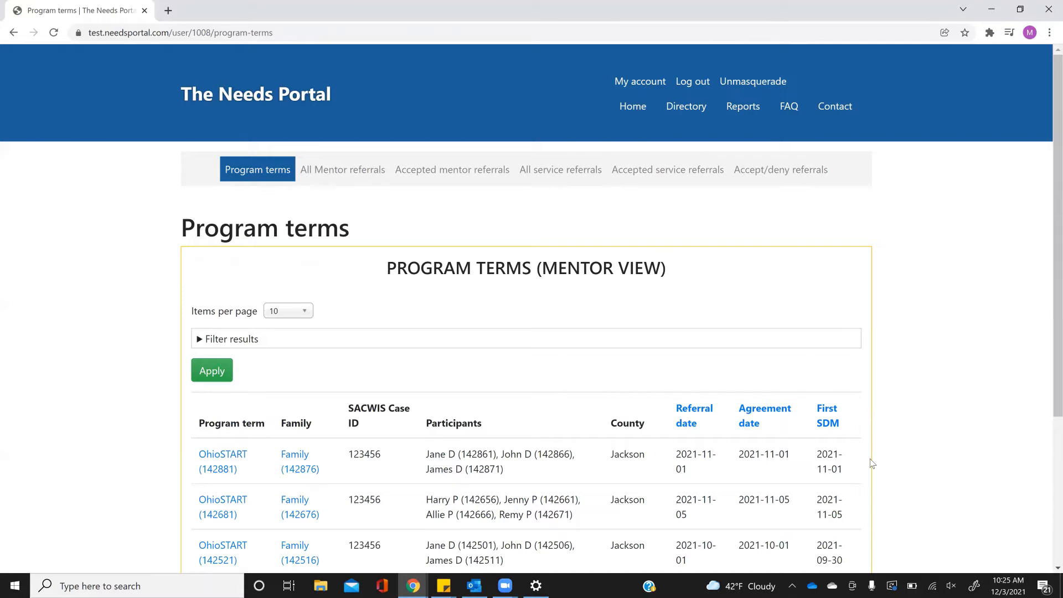
pyautogui.click(414, 174)
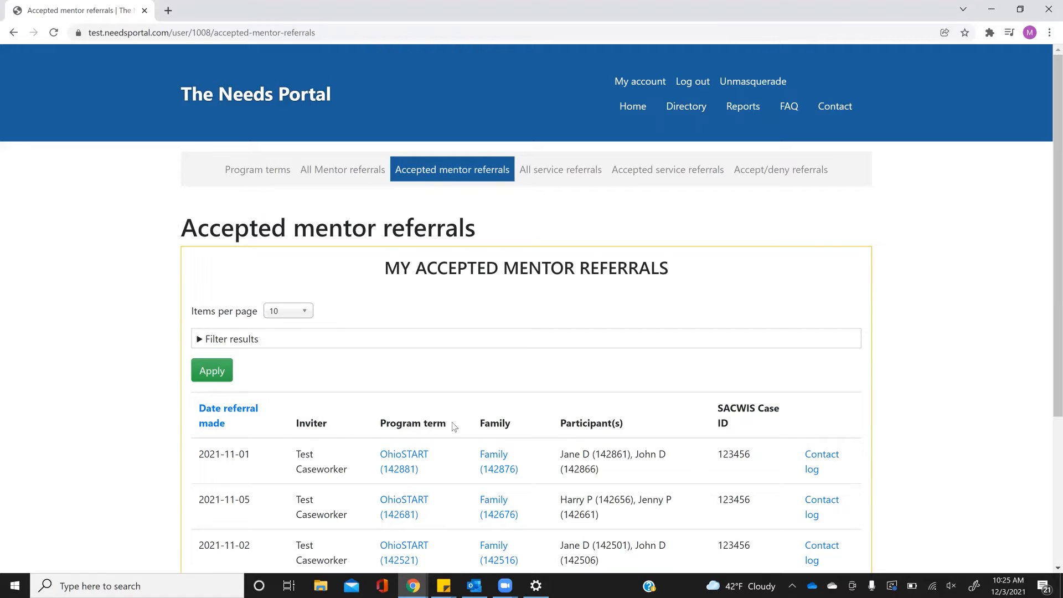
pyautogui.click(260, 173)
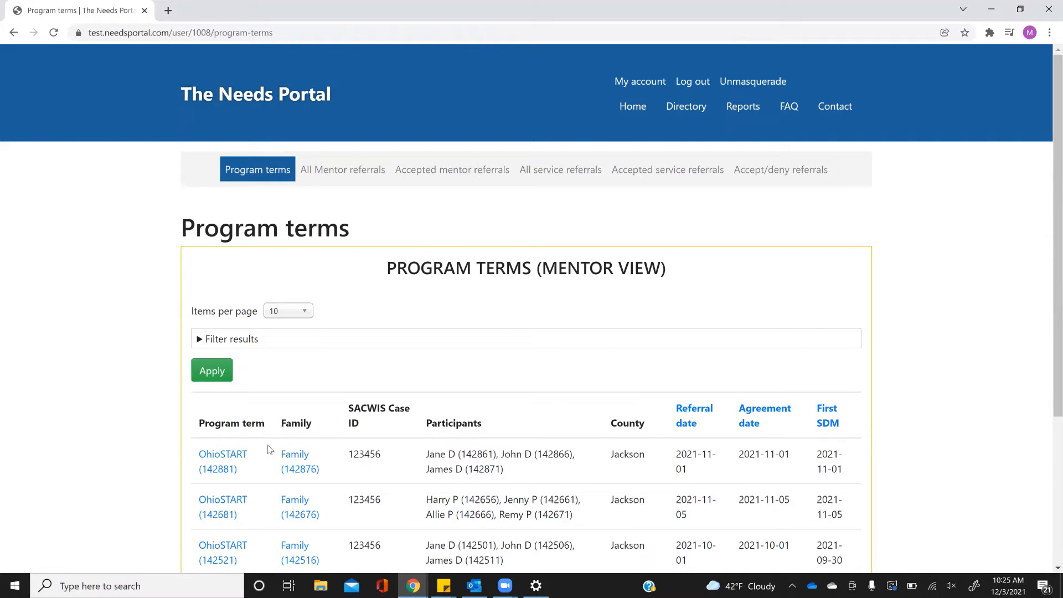
pyautogui.click(235, 458)
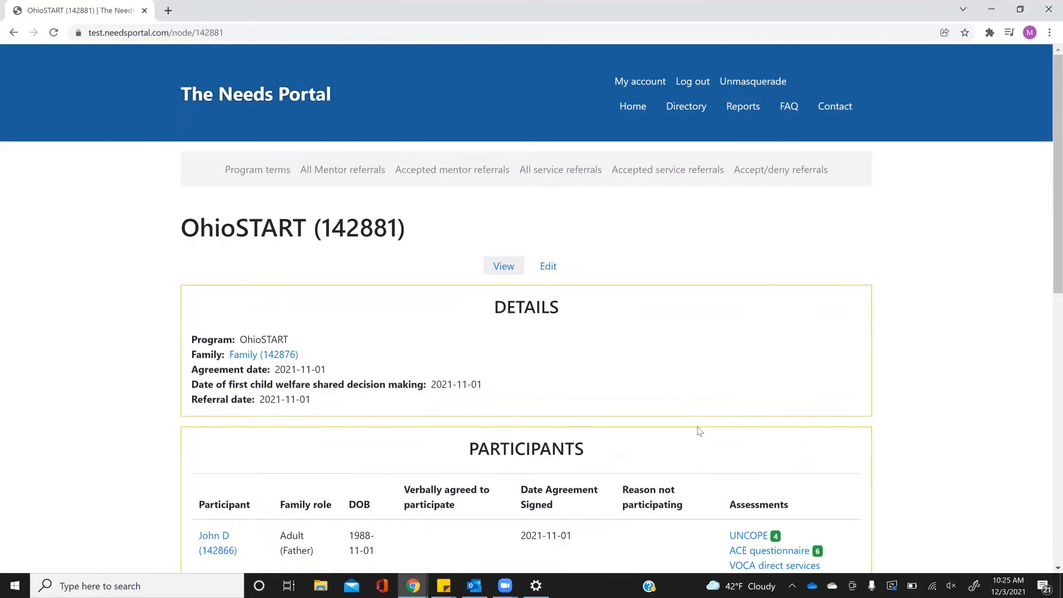
pyautogui.scroll(-10, 699, 431)
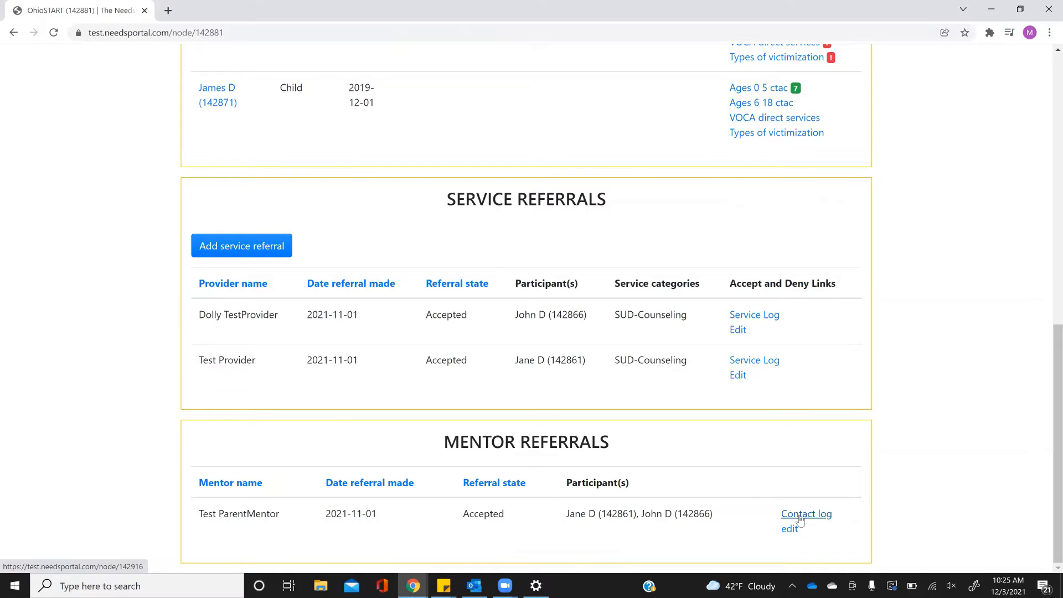
pyautogui.scroll(10, 509, 398)
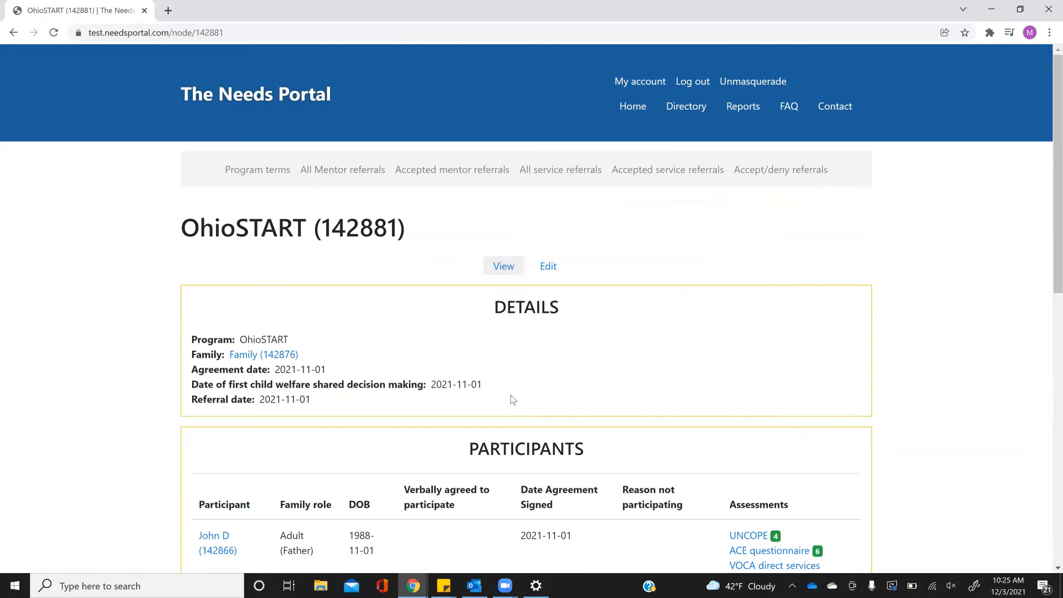
pyautogui.click(481, 176)
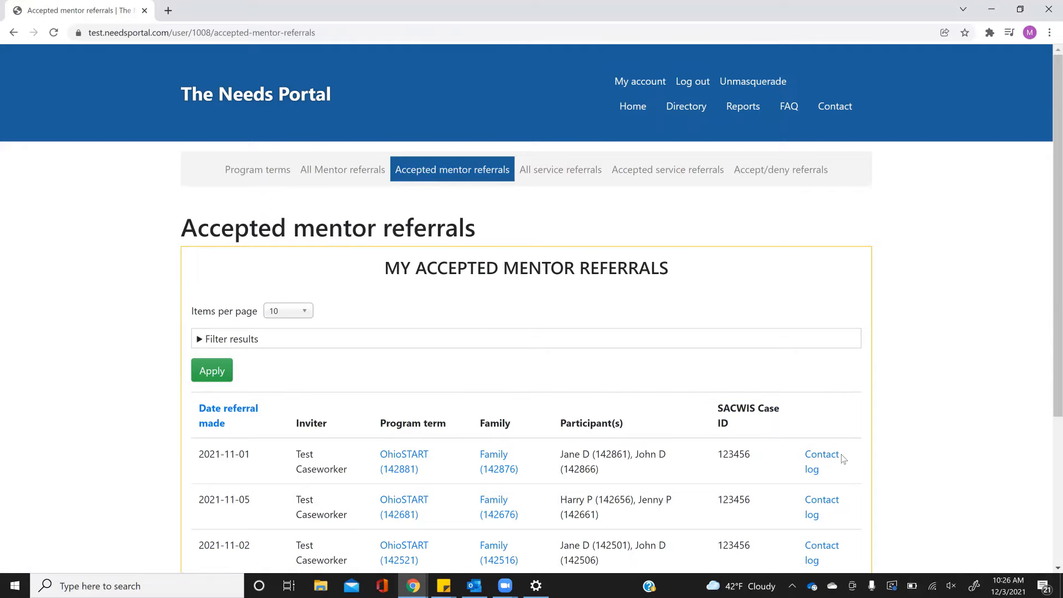
pyautogui.click(827, 459)
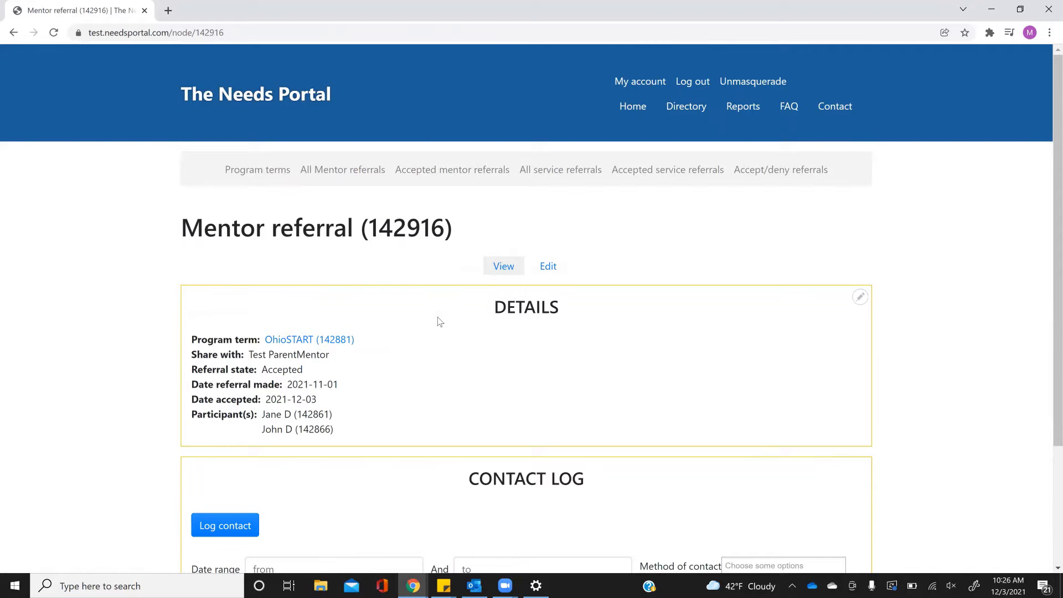
pyautogui.scroll(-3, 437, 321)
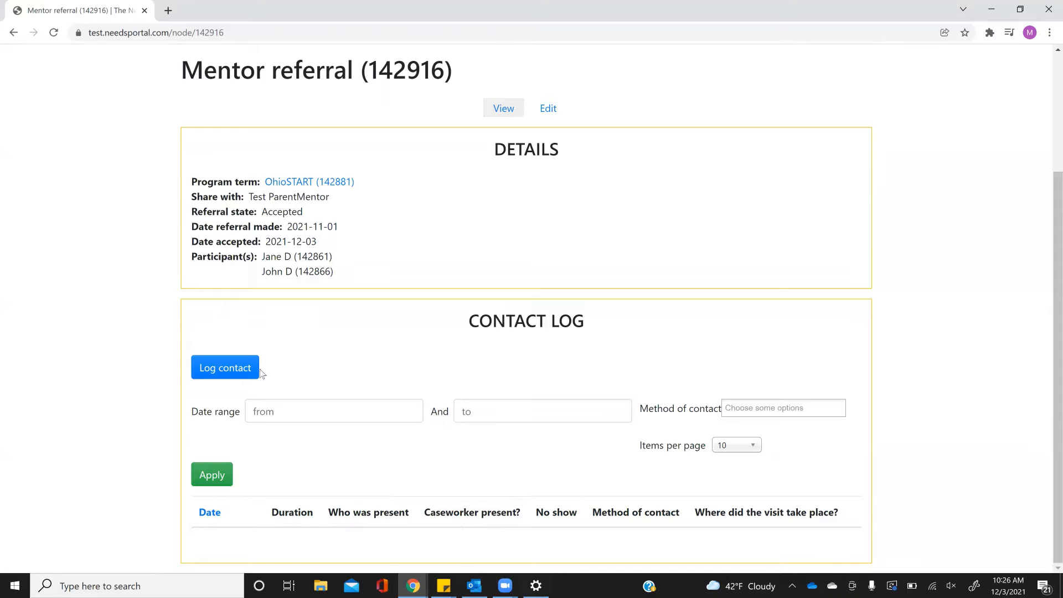
pyautogui.click(217, 366)
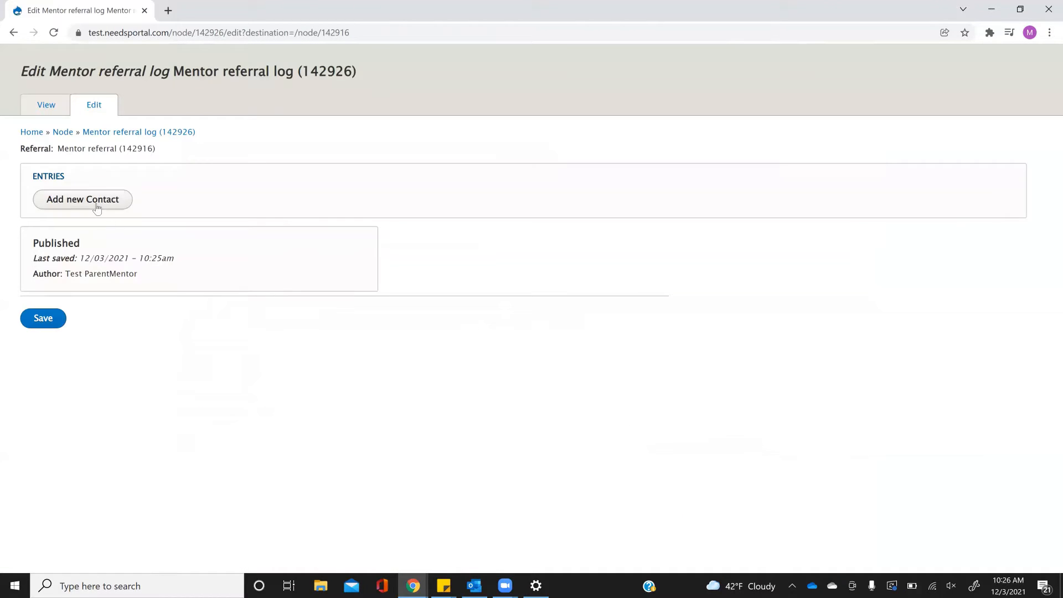
pyautogui.click(96, 205)
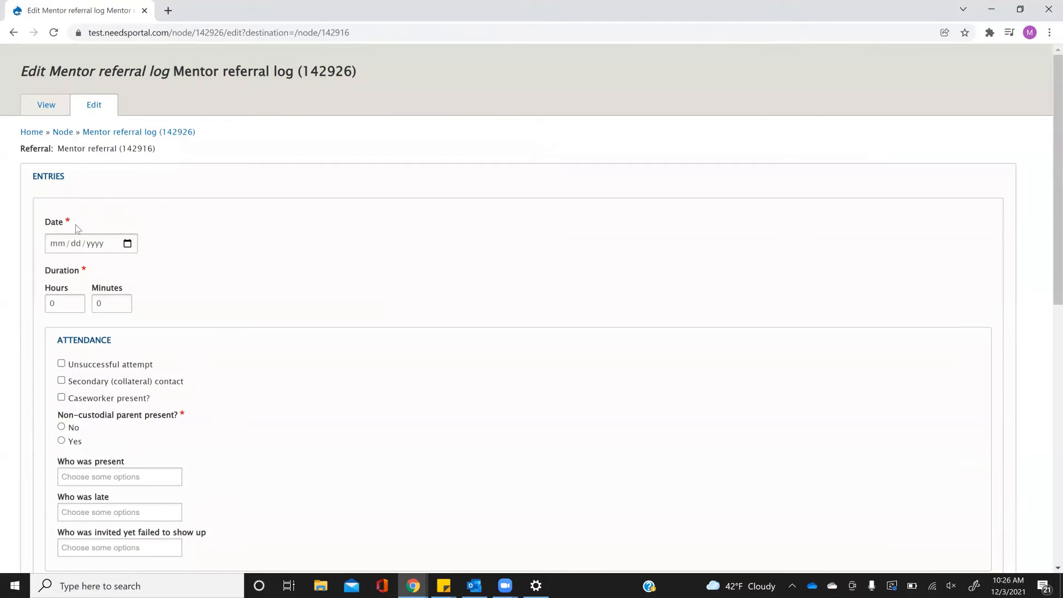
# Enter the contact date 11/01/2021 and a duration of 1 hour.
pyautogui.click(60, 246)
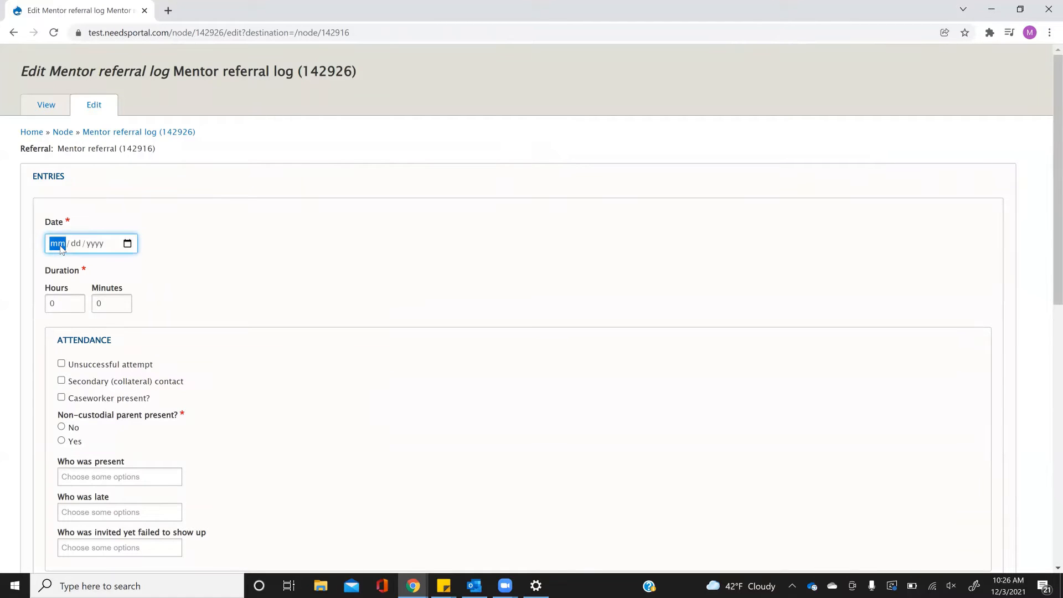
pyautogui.write('11012021')
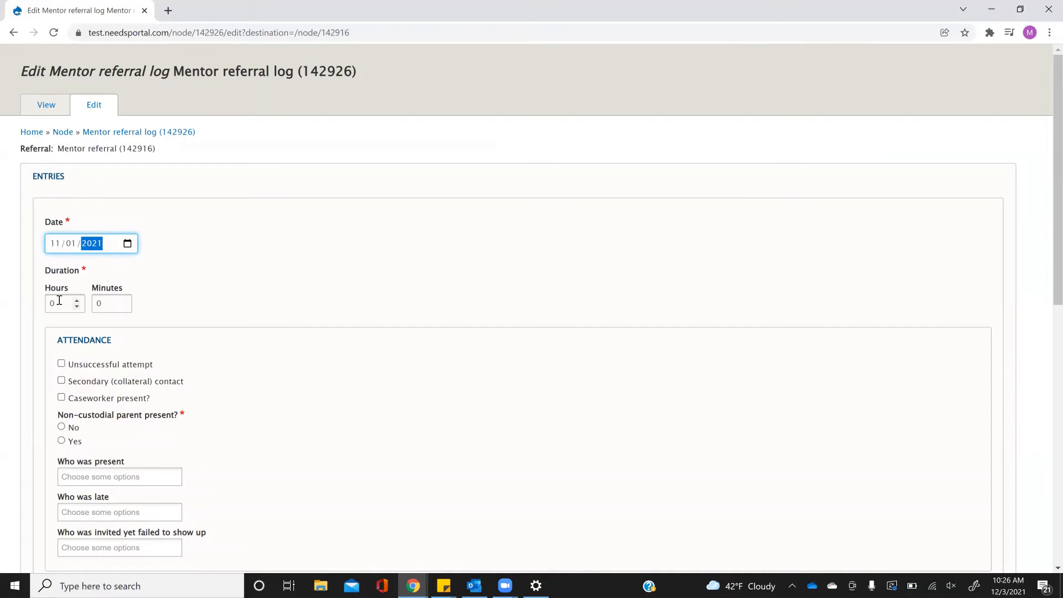
pyautogui.moveTo(59, 302); pyautogui.dragTo(19, 297)
pyautogui.write('1')
pyautogui.scroll(-1, 241, 293)
pyautogui.scroll(-2, 238, 288)
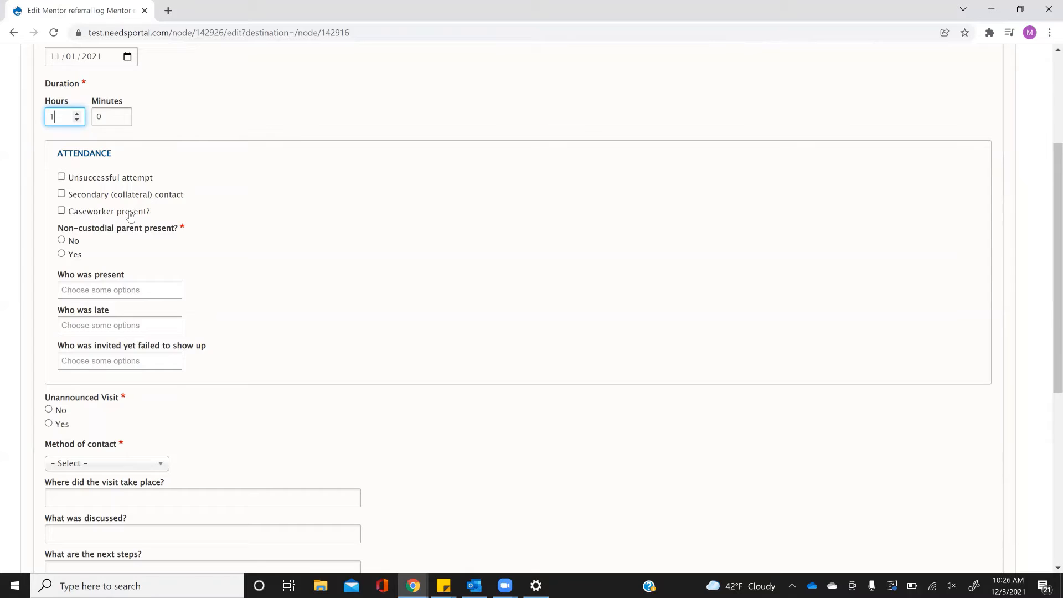
# Mark the caseworker present, no non-custodial parent, and Jane D, John D and James D present.
pyautogui.click(62, 211)
pyautogui.scroll(-2, 306, 226)
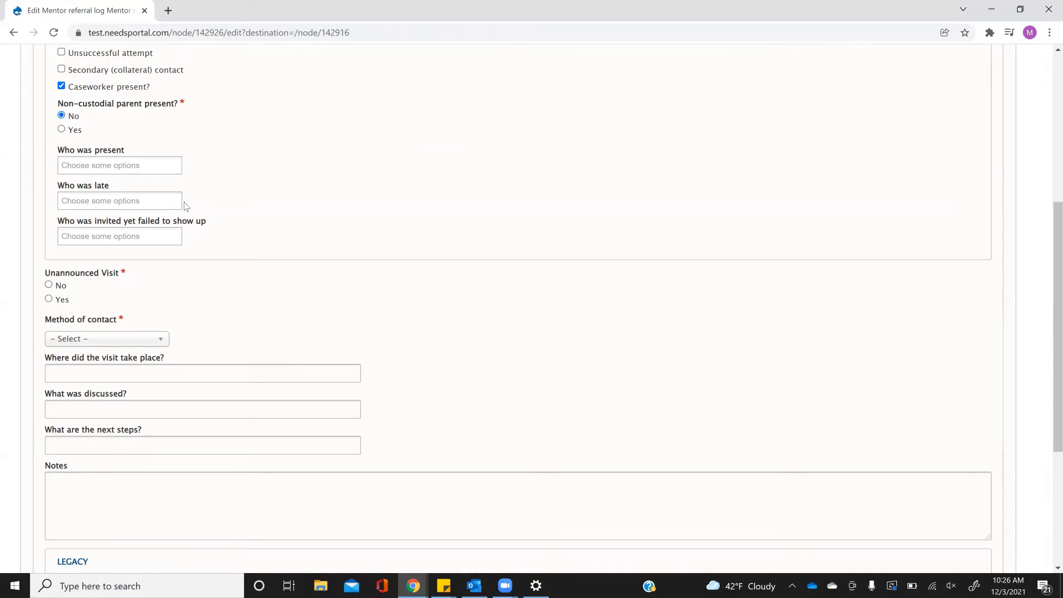
pyautogui.click(107, 164)
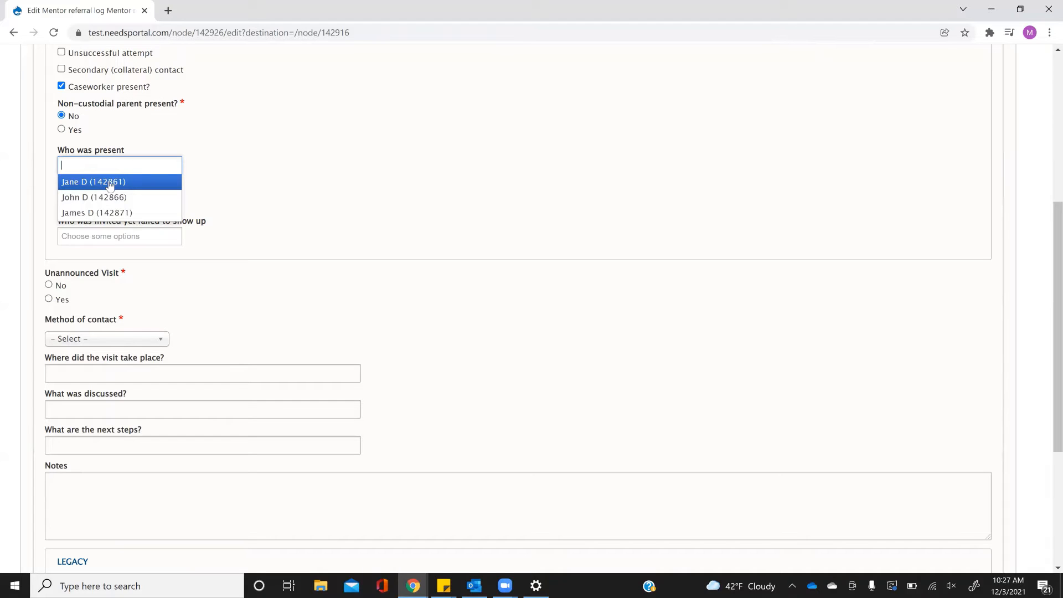
pyautogui.click(109, 184)
pyautogui.click(148, 168)
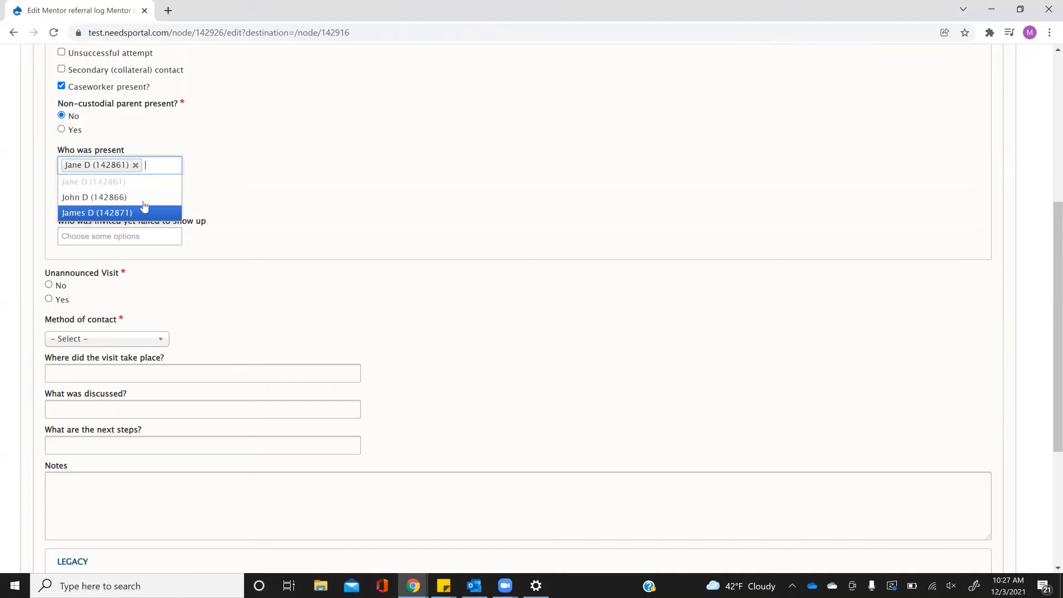
pyautogui.click(167, 196)
pyautogui.click(166, 178)
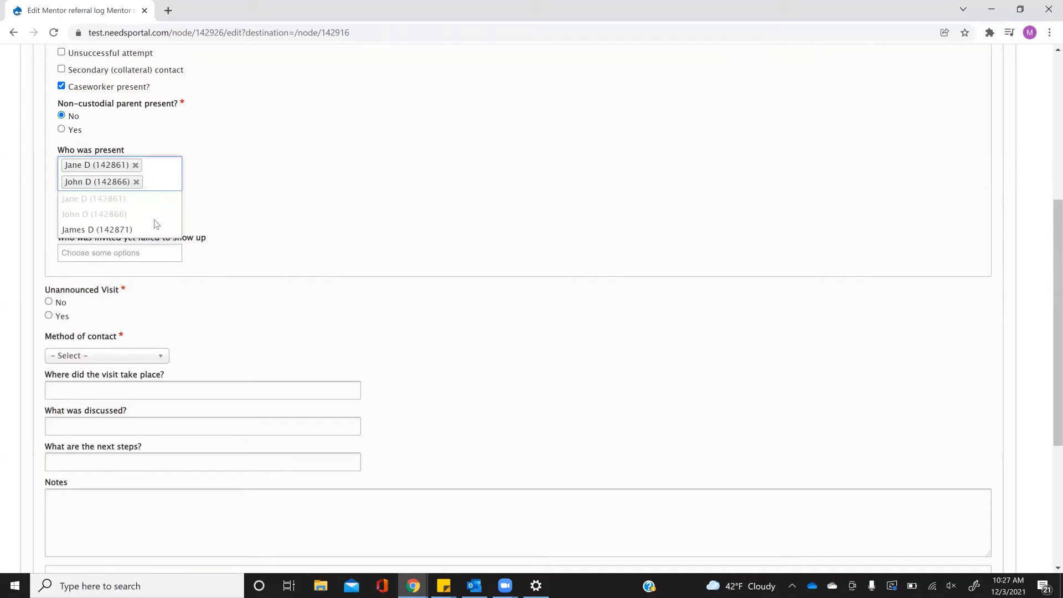
pyautogui.click(138, 229)
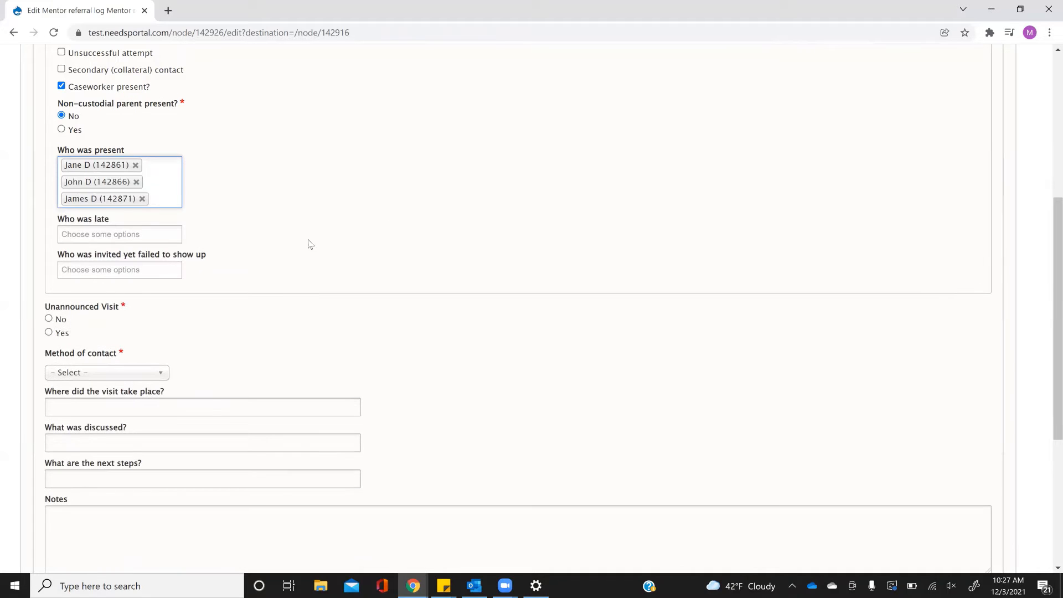
pyautogui.click(144, 236)
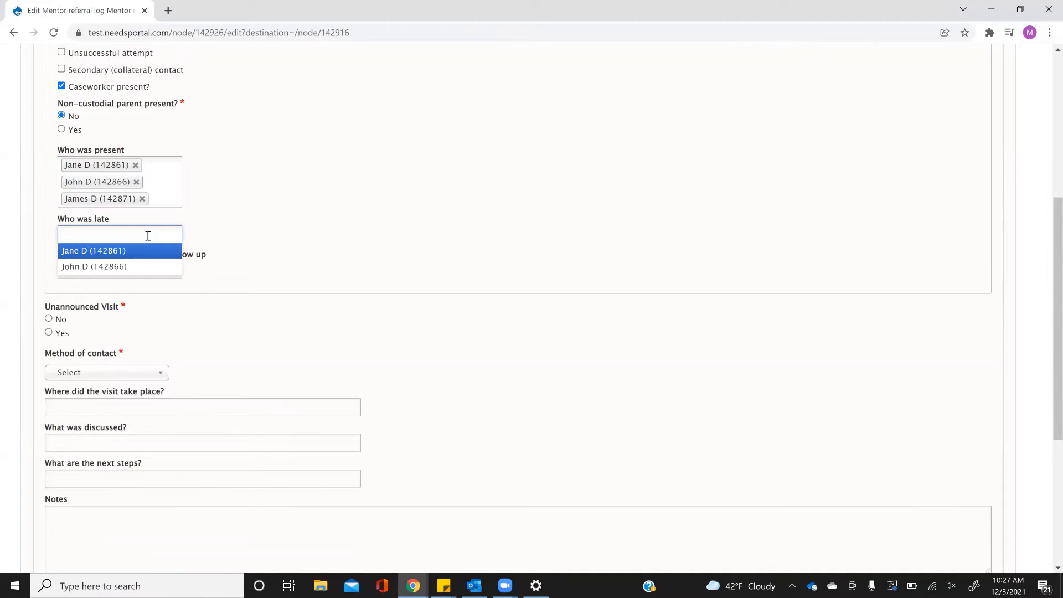
pyautogui.click(278, 233)
pyautogui.click(150, 268)
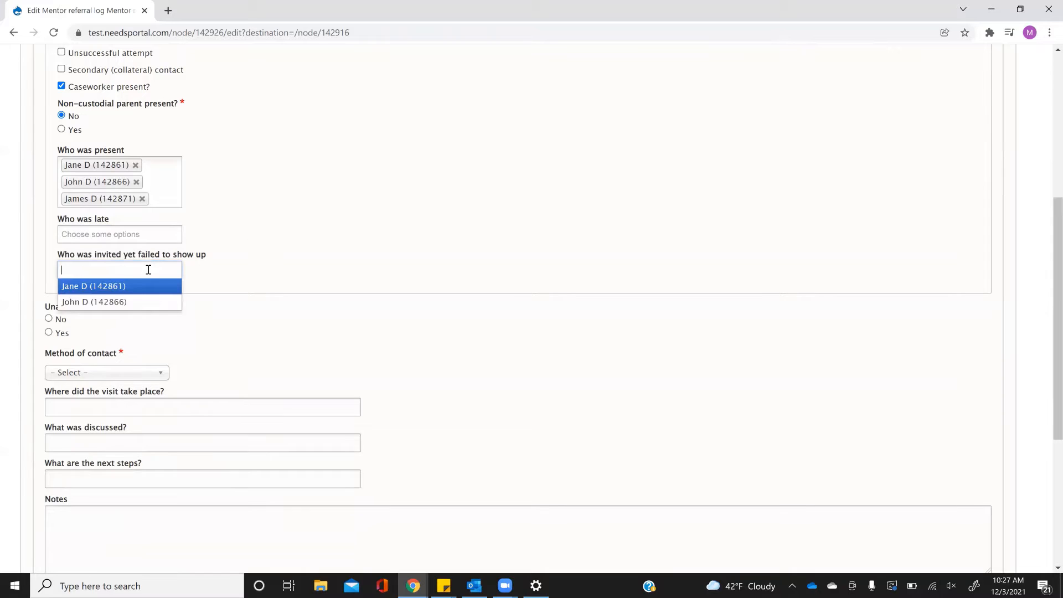
pyautogui.click(330, 252)
pyautogui.scroll(-4, 330, 252)
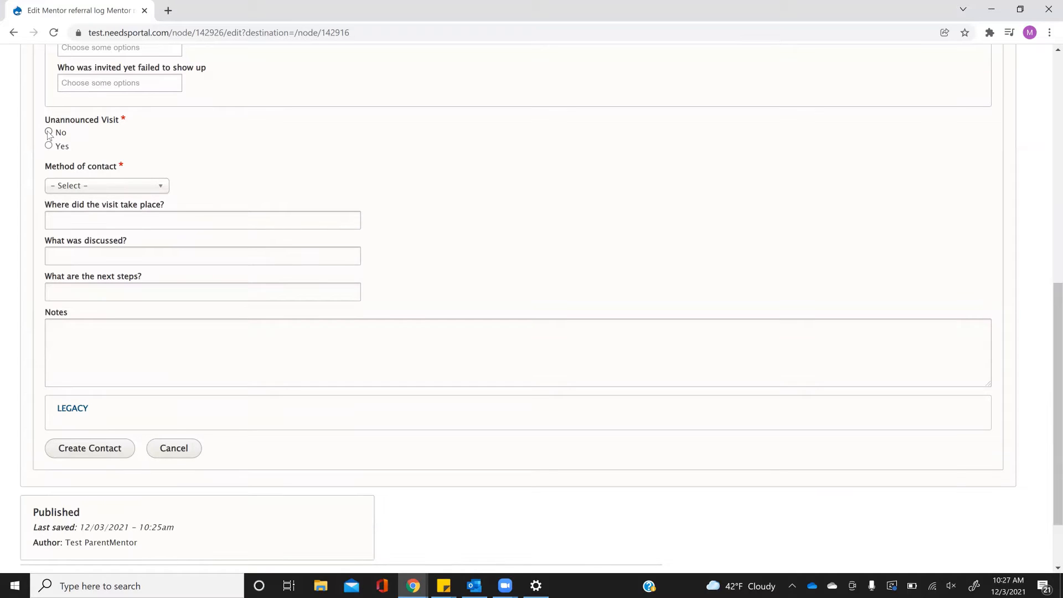
# Set the contact method to In-person and the visit location to Home.
pyautogui.click(111, 187)
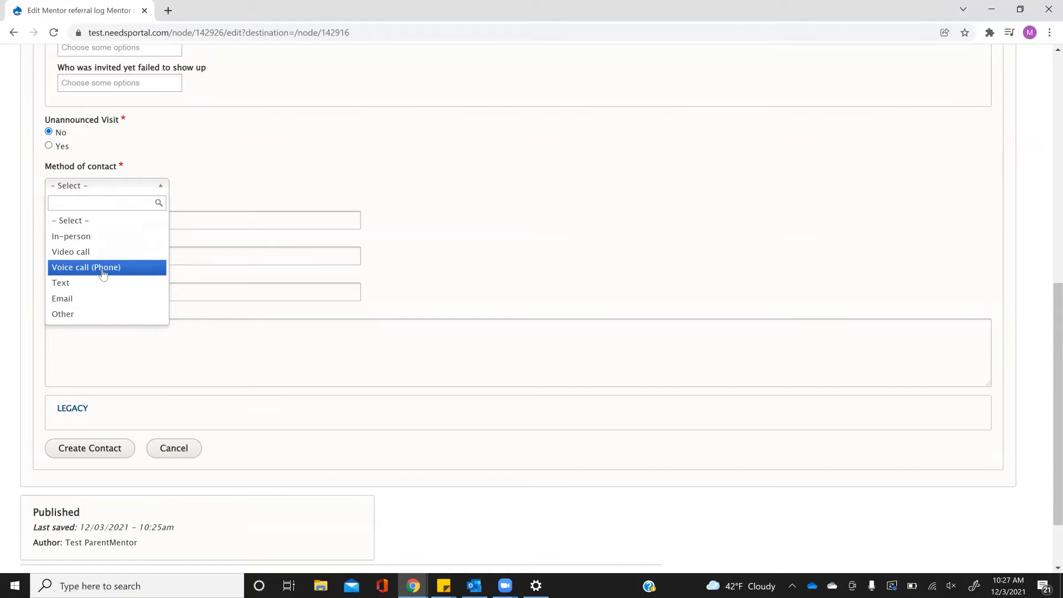
pyautogui.click(95, 238)
pyautogui.click(100, 224)
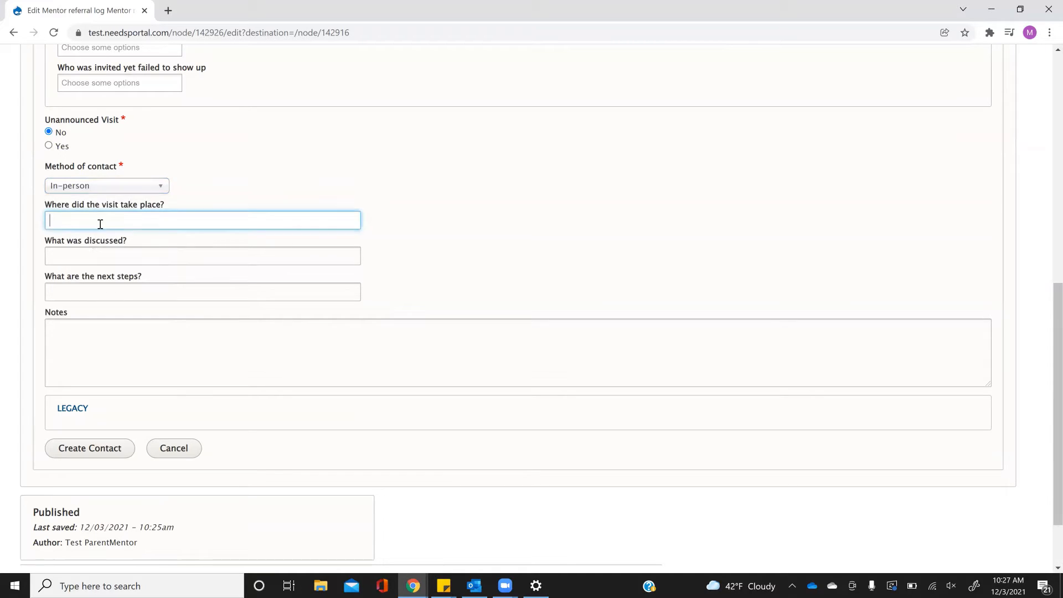
pyautogui.write('Home')
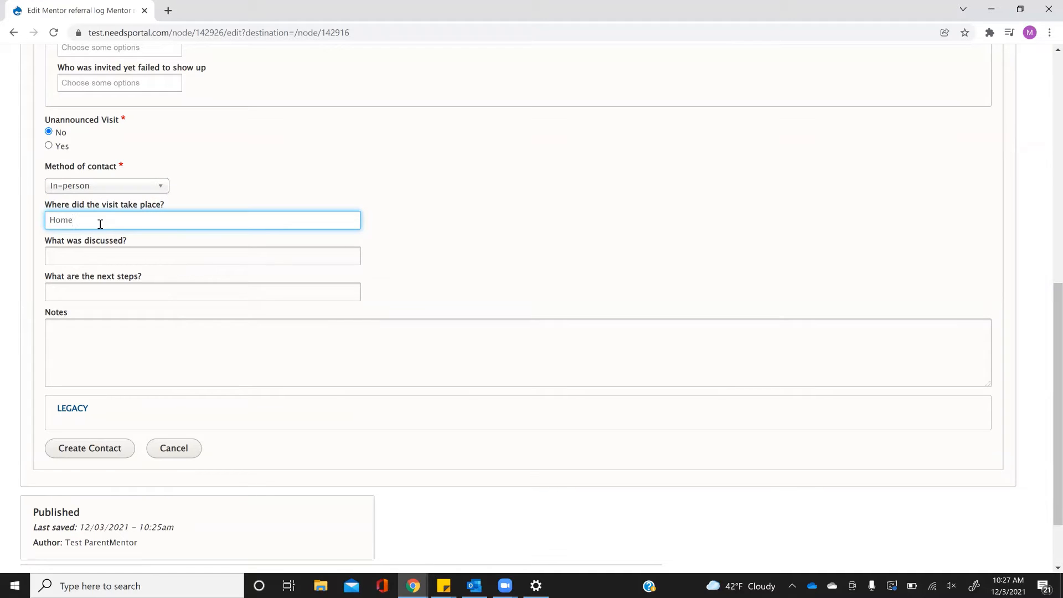
# Enter 'Ohio START' as discussed, 'Link family with SUD services' as next steps, and 'Narrative' notes.
pyautogui.click(93, 253)
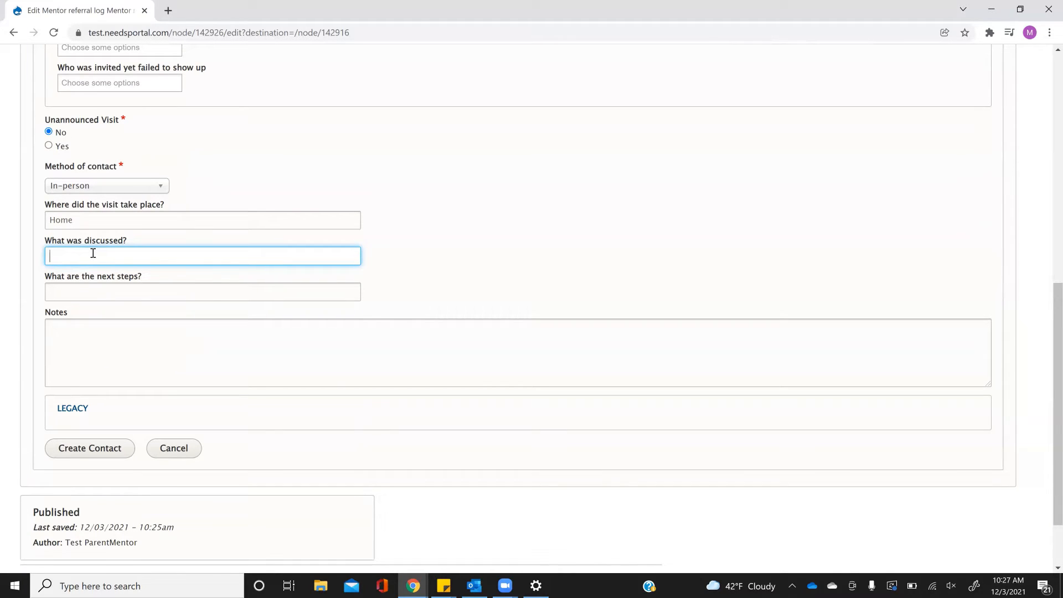
pyautogui.write('Ohio START')
pyautogui.click(134, 292)
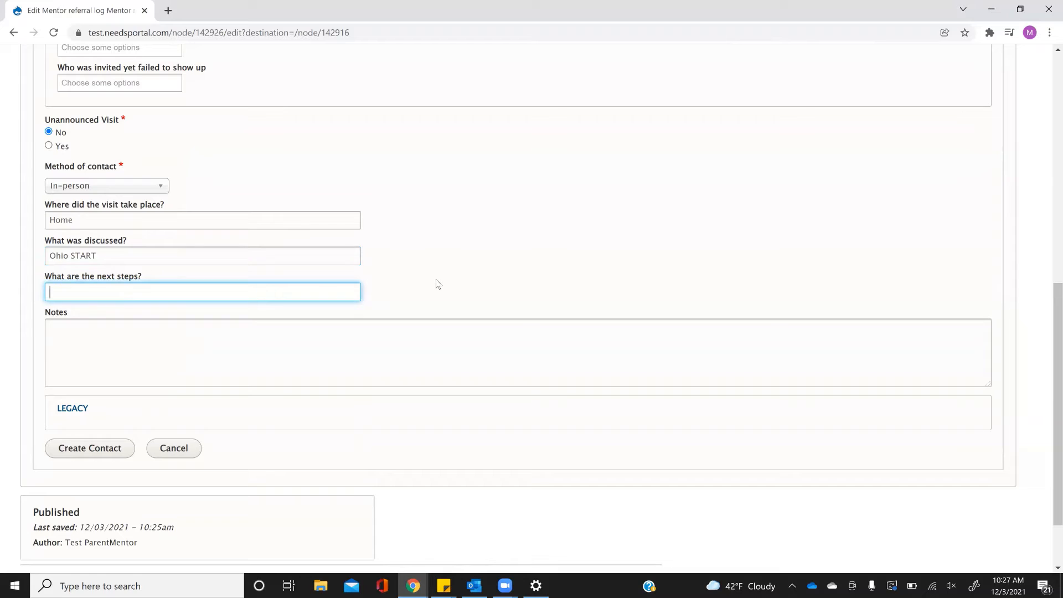
pyautogui.write('Link family with SUD services')
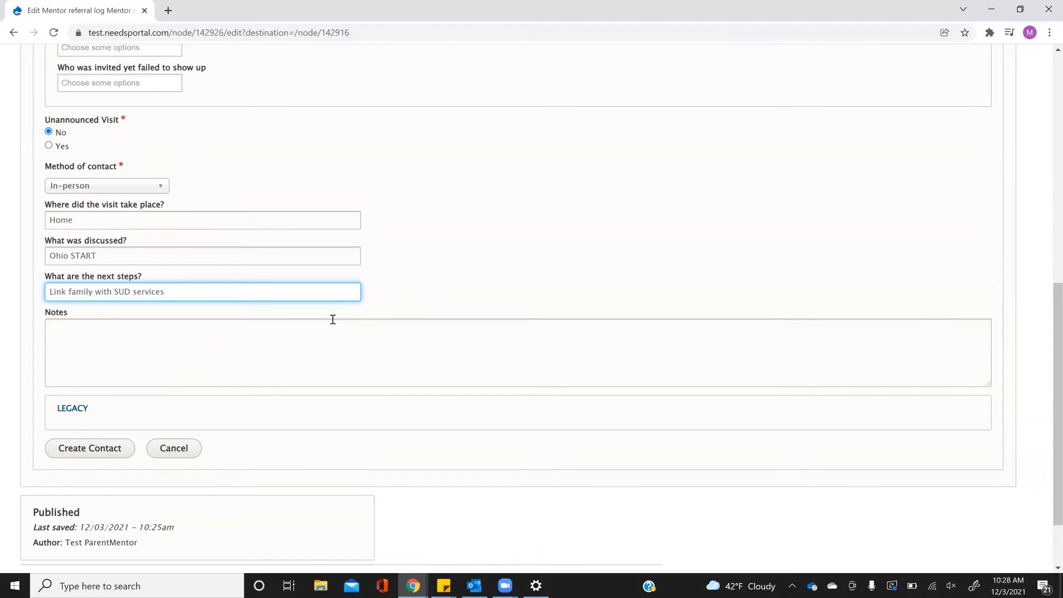
pyautogui.click(275, 341)
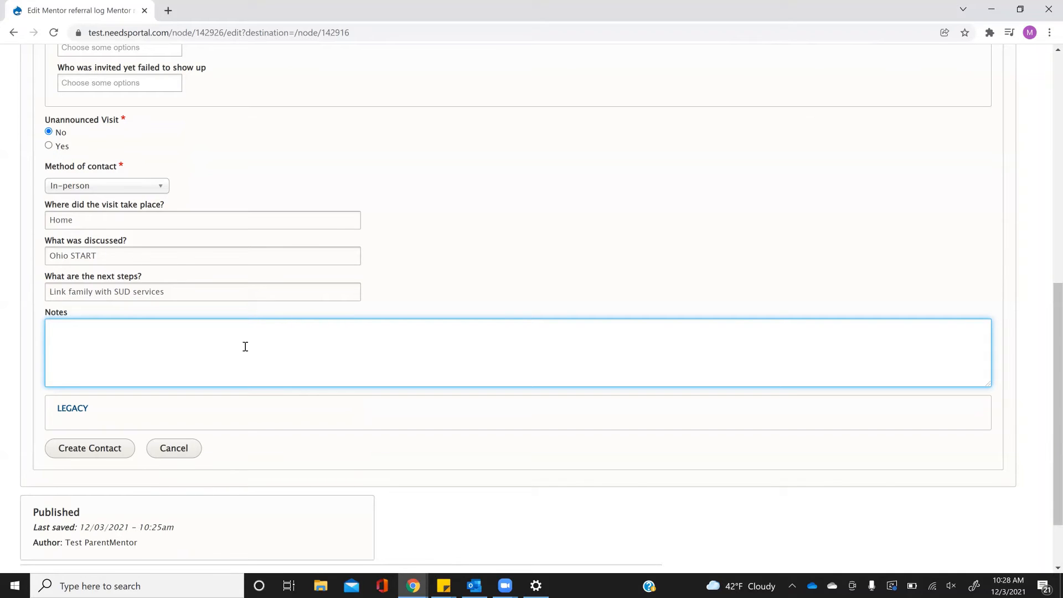
pyautogui.write('Narrative')
# Create the 2021-11-01 contact entry and save the mentor referral log.
pyautogui.click(96, 449)
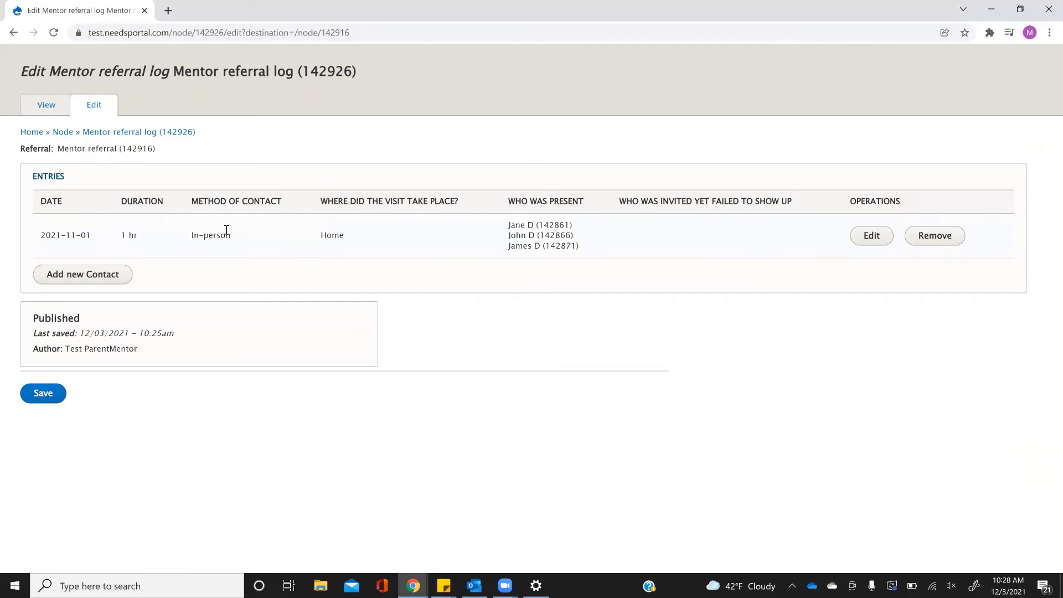
pyautogui.click(41, 394)
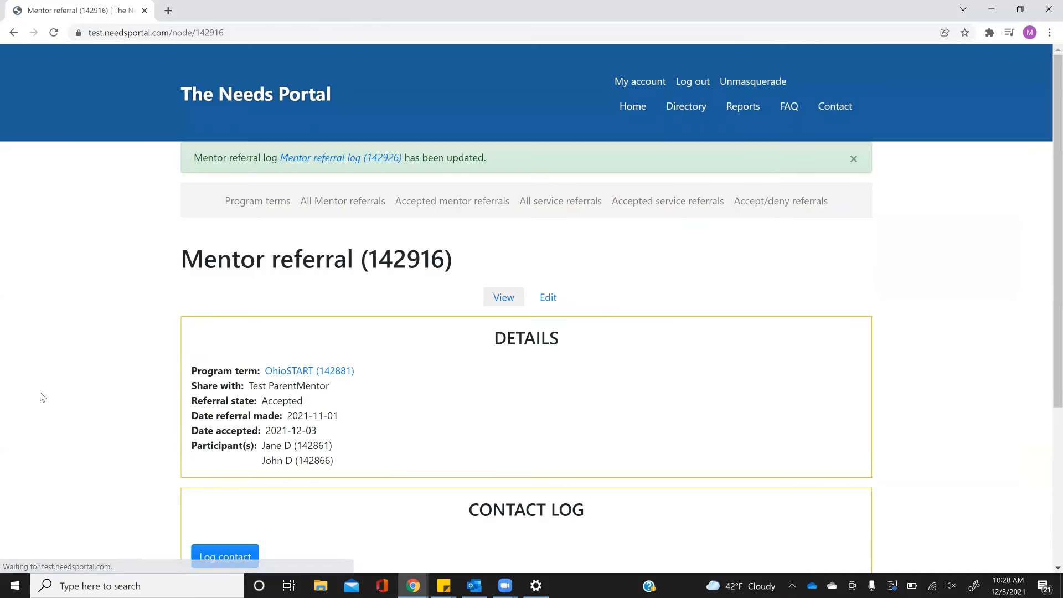
pyautogui.scroll(-4, 101, 387)
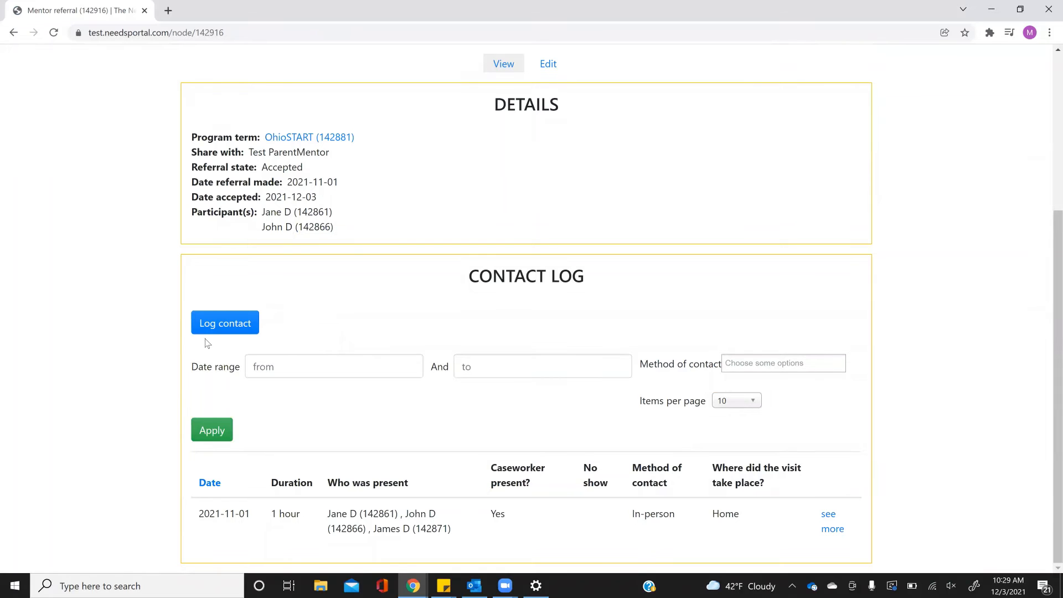
pyautogui.click(228, 326)
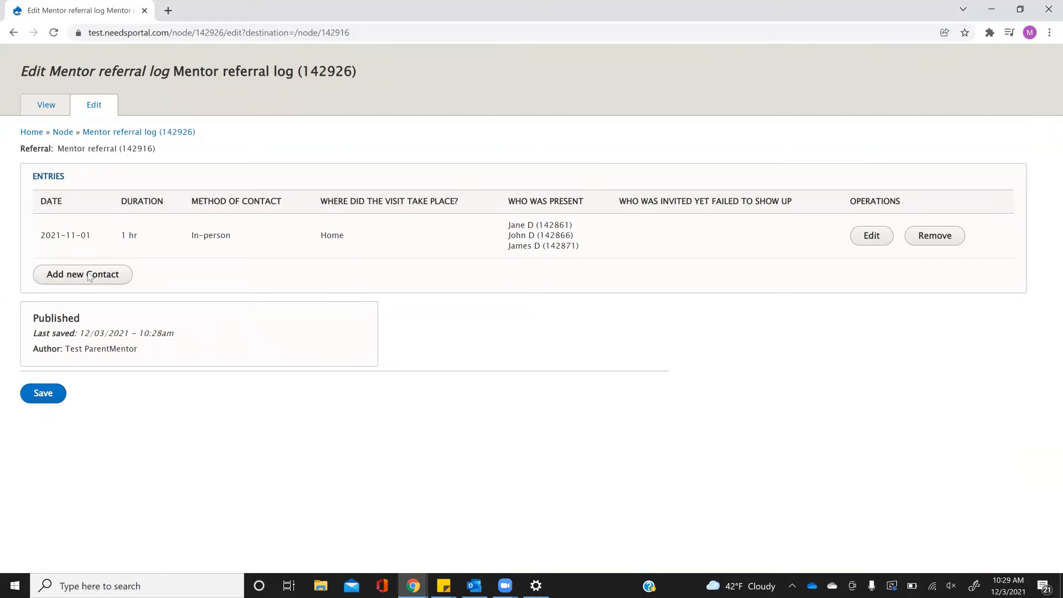
# Add a second contact dated 11/08/2021 lasting 40 minutes.
pyautogui.click(89, 275)
pyautogui.click(50, 317)
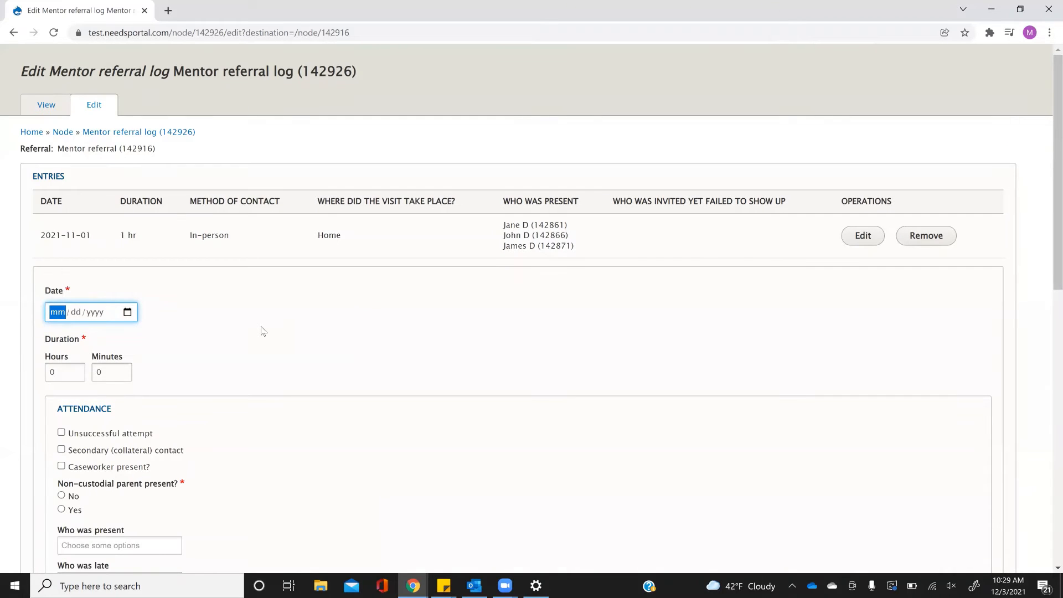
pyautogui.write('11082021')
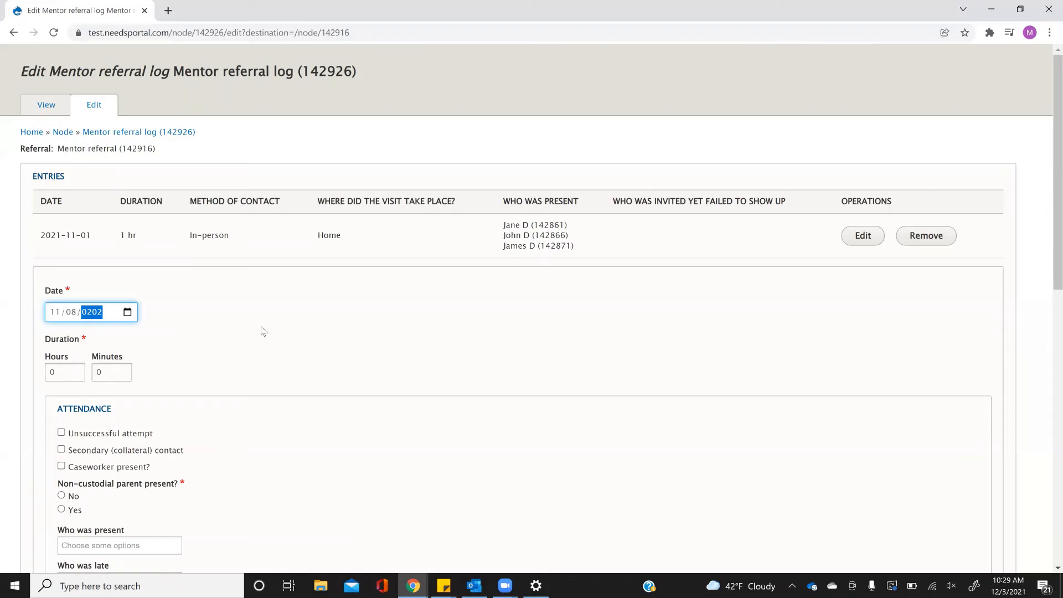
pyautogui.moveTo(113, 374); pyautogui.dragTo(58, 376)
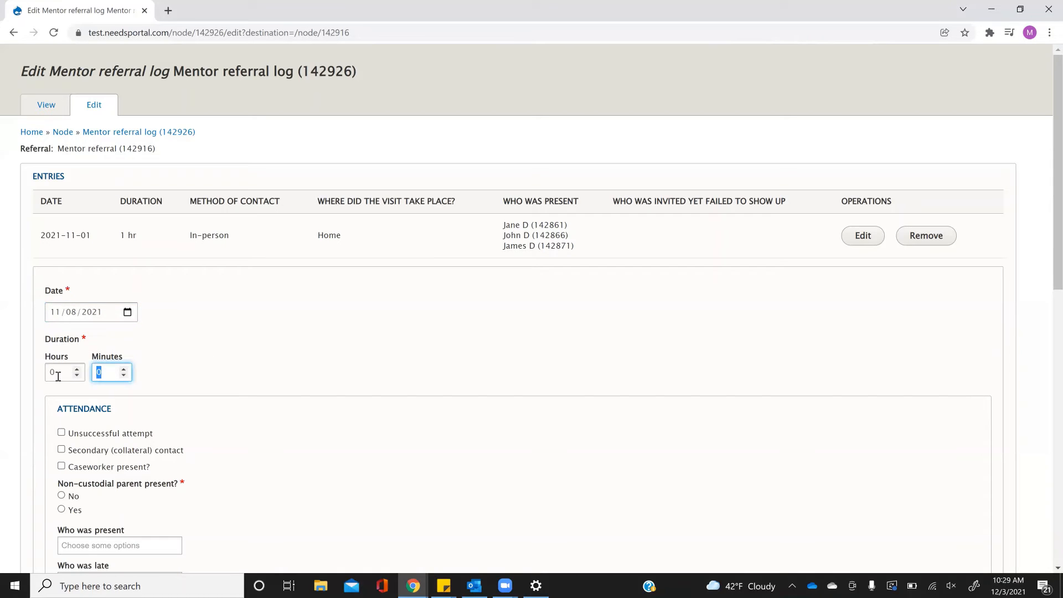
pyautogui.write('40')
pyautogui.scroll(-2, 211, 404)
pyautogui.scroll(-2, 211, 404)
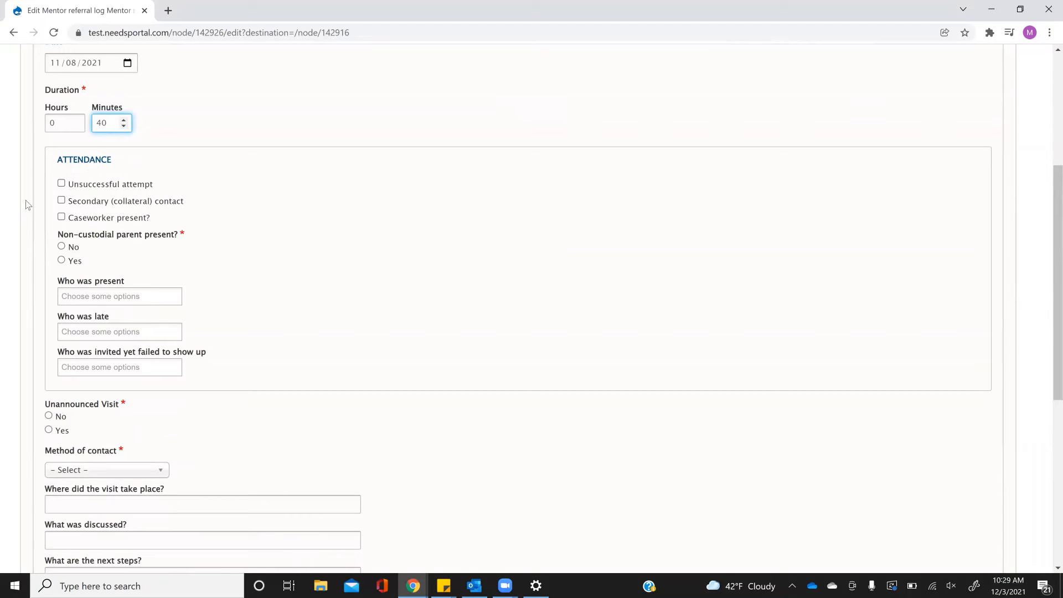
# Mark no non-custodial parent, Jane D present, and John D invited but absent.
pyautogui.click(61, 247)
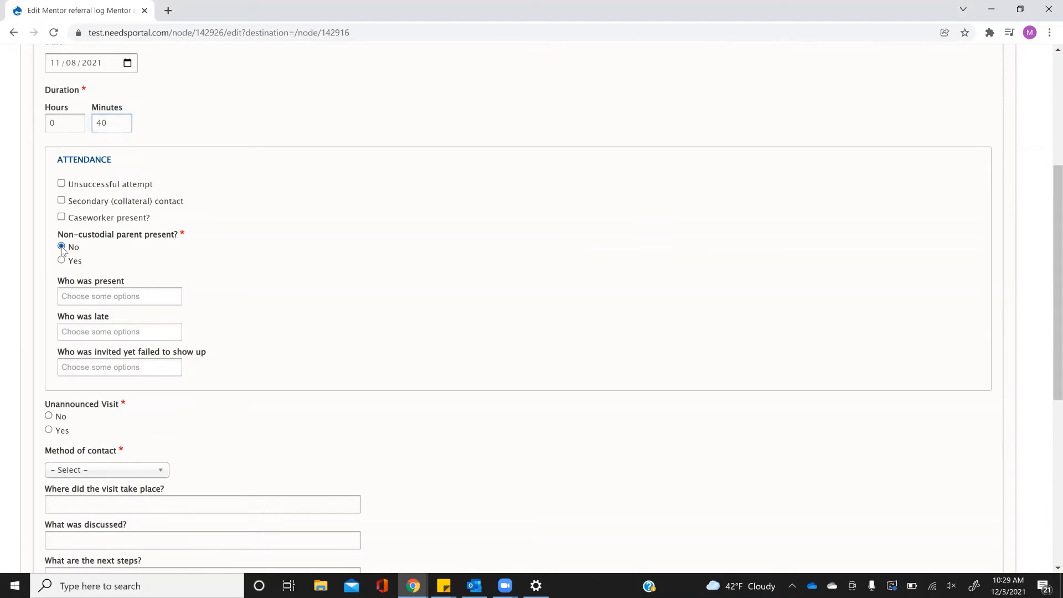
pyautogui.scroll(-1, 161, 236)
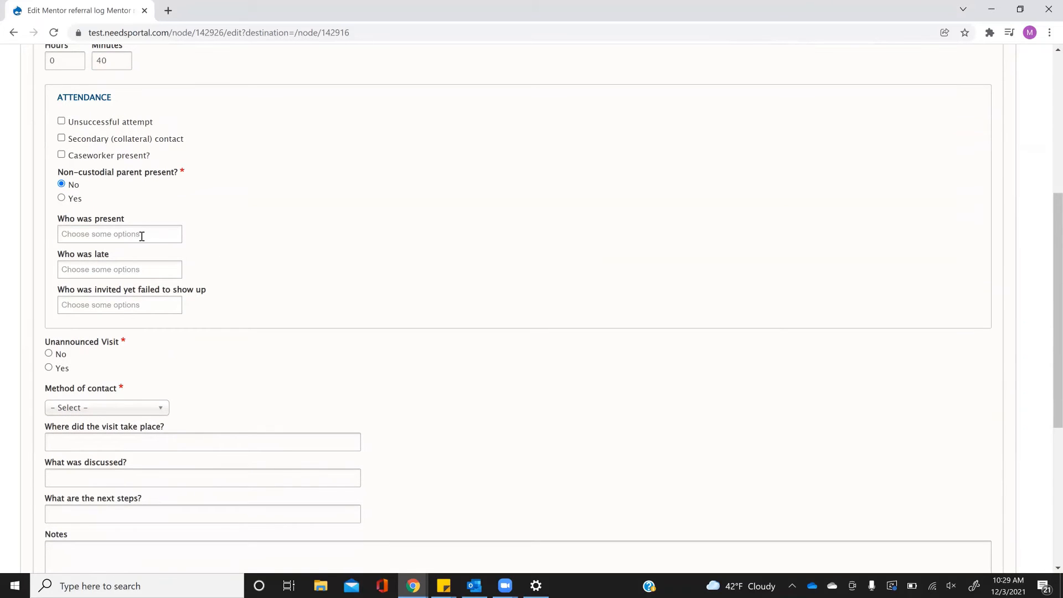
pyautogui.click(141, 235)
pyautogui.click(141, 254)
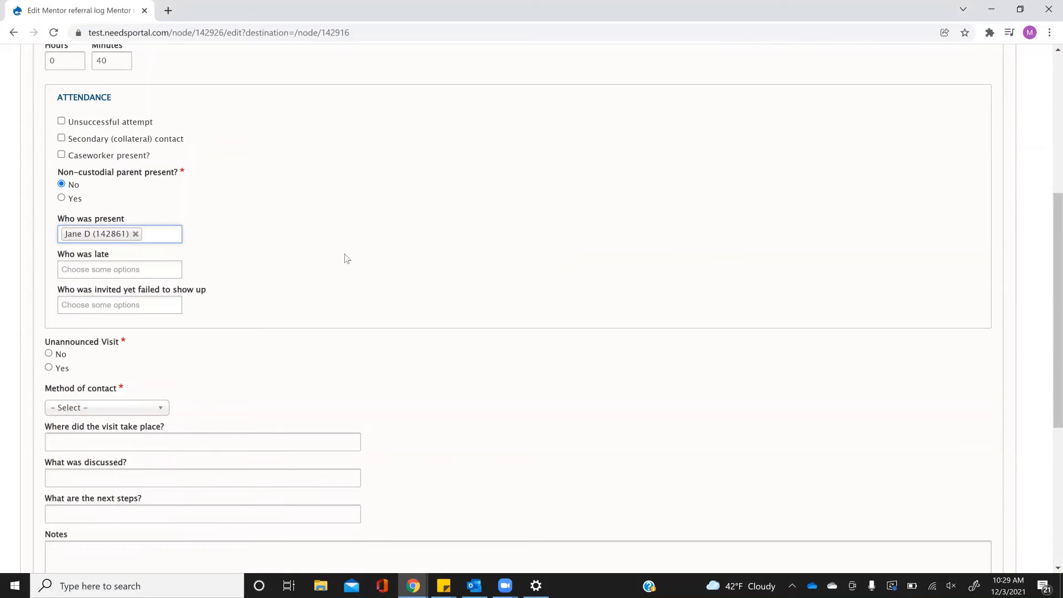
pyautogui.click(156, 306)
pyautogui.click(140, 337)
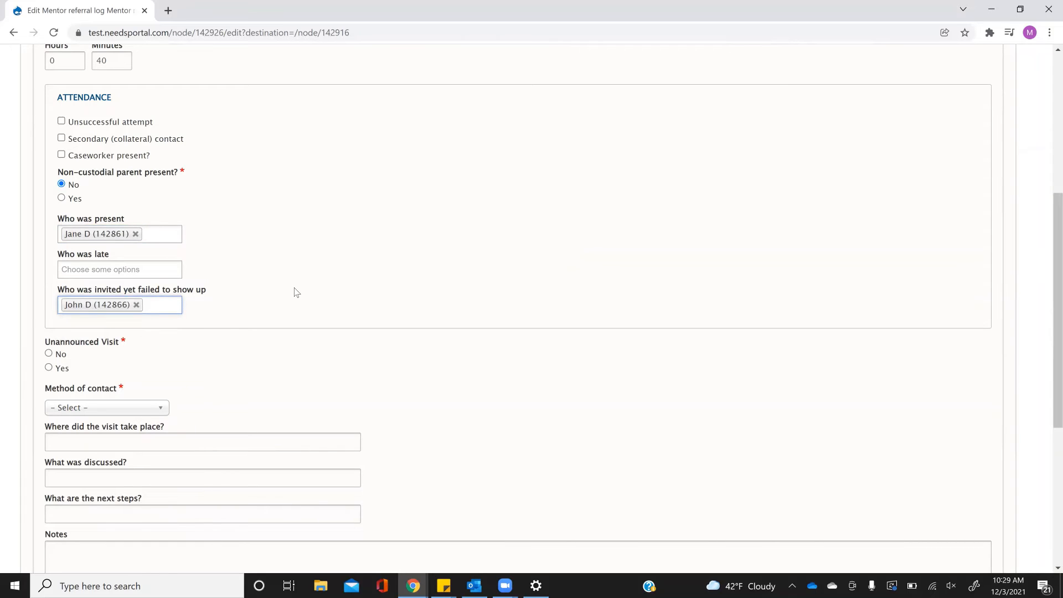
# Mark the visit as not unannounced, In-person, held at Home.
pyautogui.scroll(-3, 361, 246)
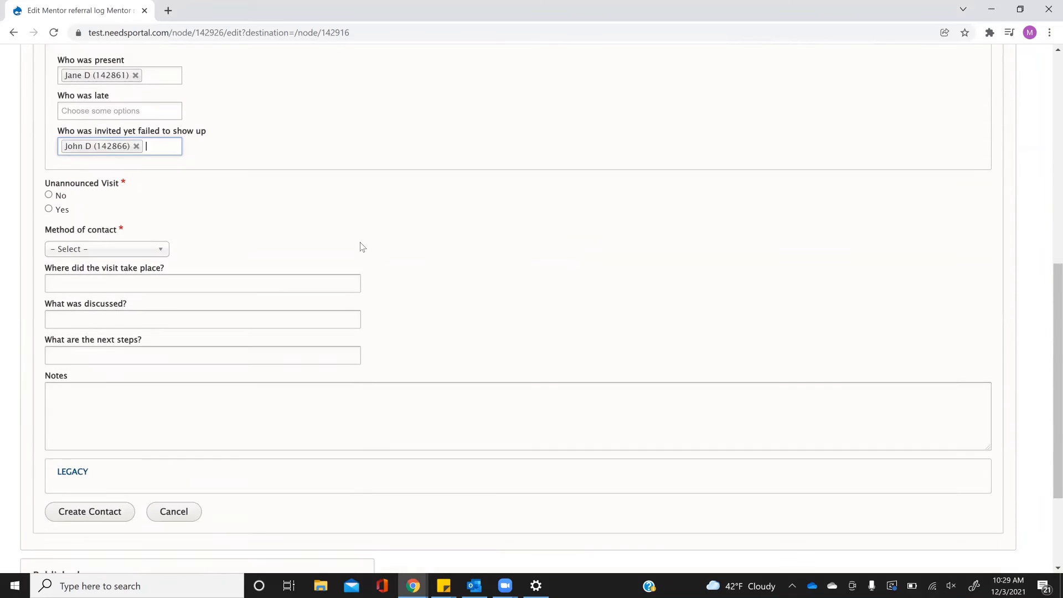
pyautogui.click(48, 167)
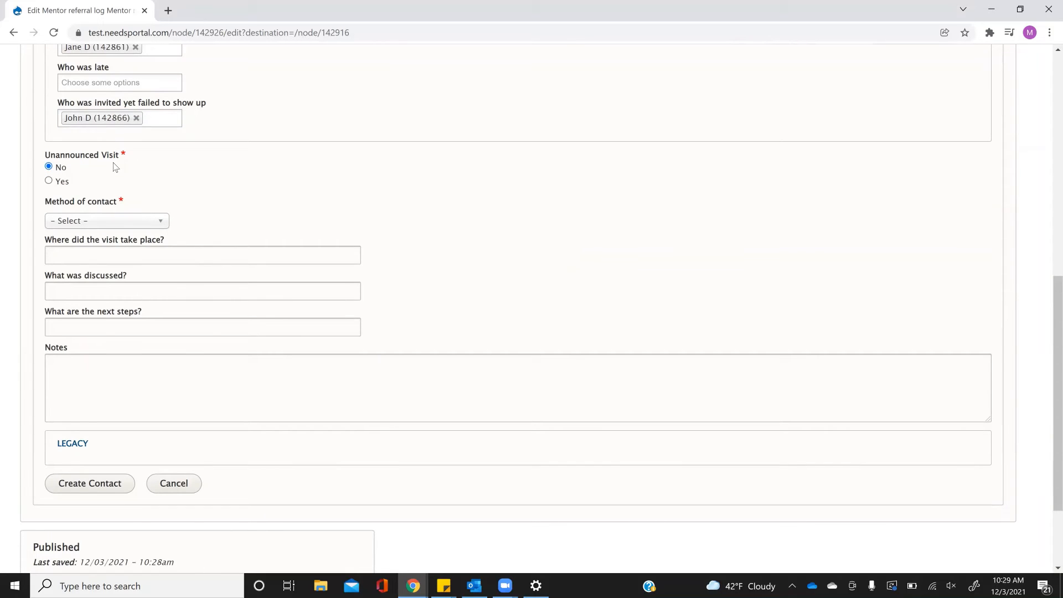
pyautogui.click(104, 220)
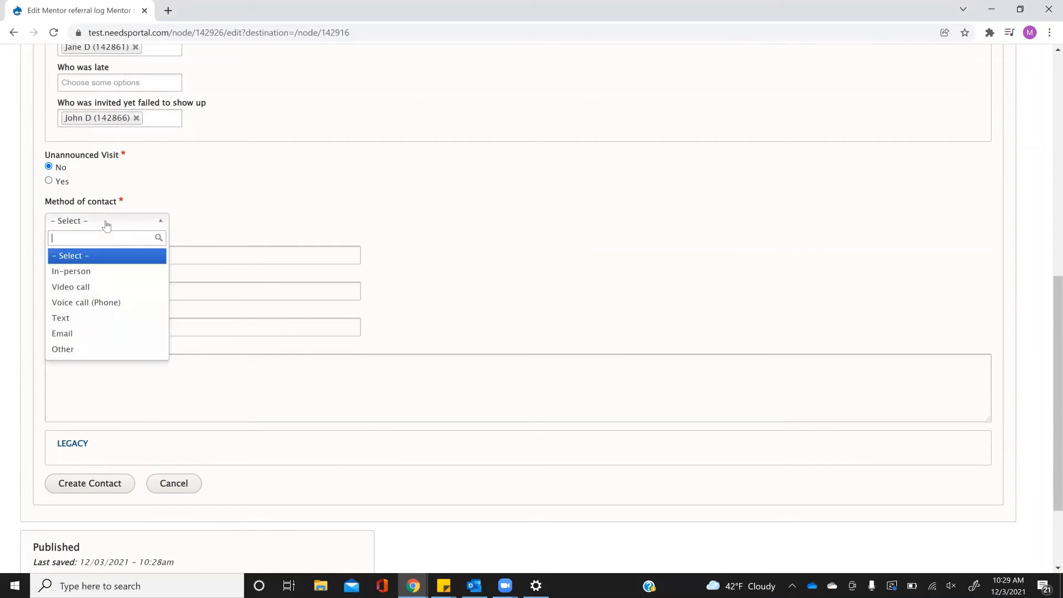
pyautogui.click(103, 271)
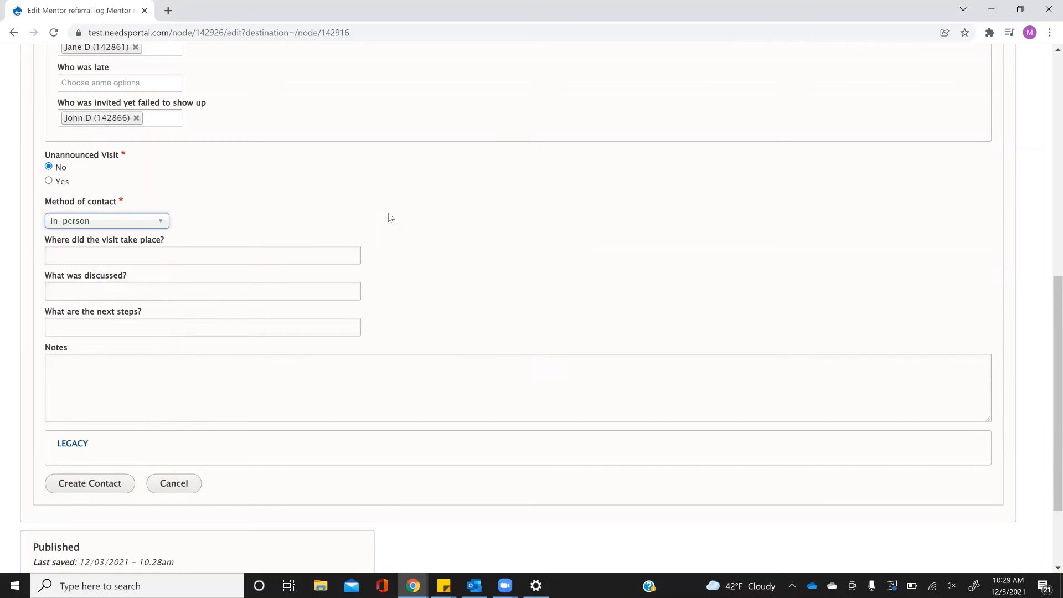
pyautogui.click(193, 260)
pyautogui.write('Home')
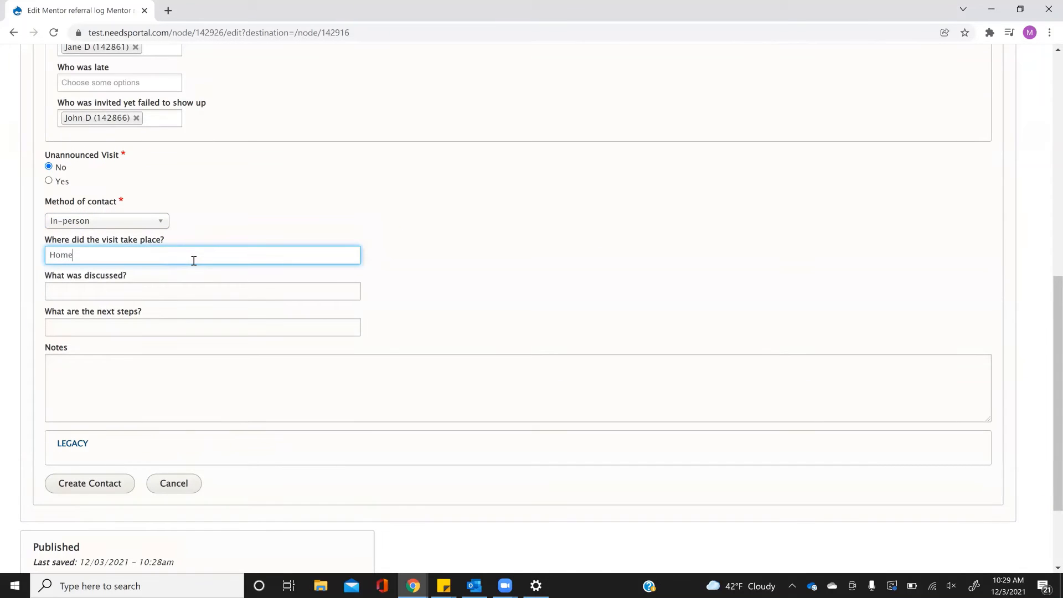
# Enter 'Faimily crisis', next step 'Attend SUD appointment', notes 'Narrative', and create the contact.
pyautogui.click(173, 287)
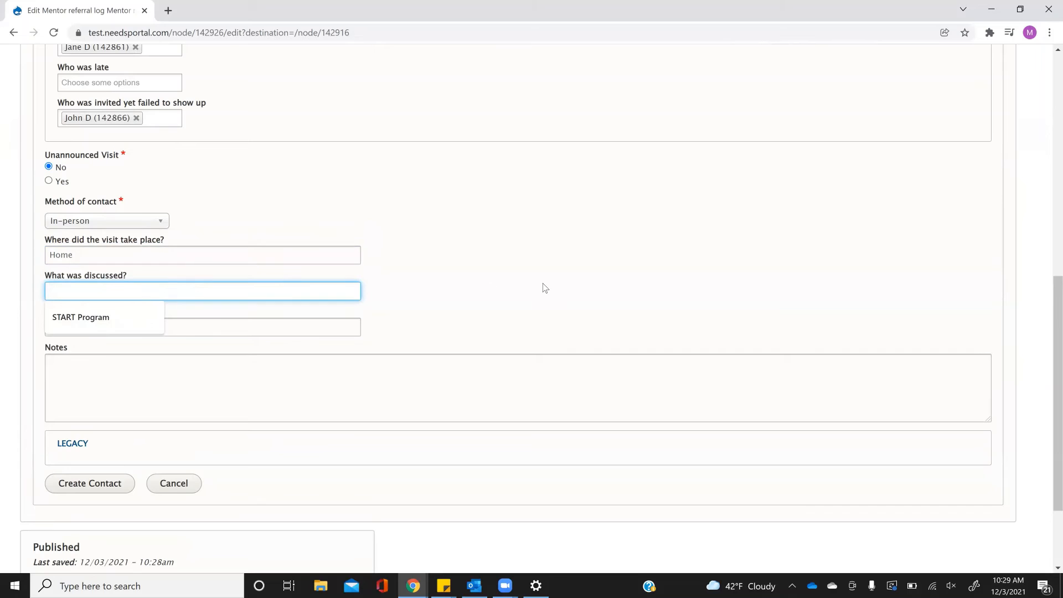
pyautogui.write('Fai')
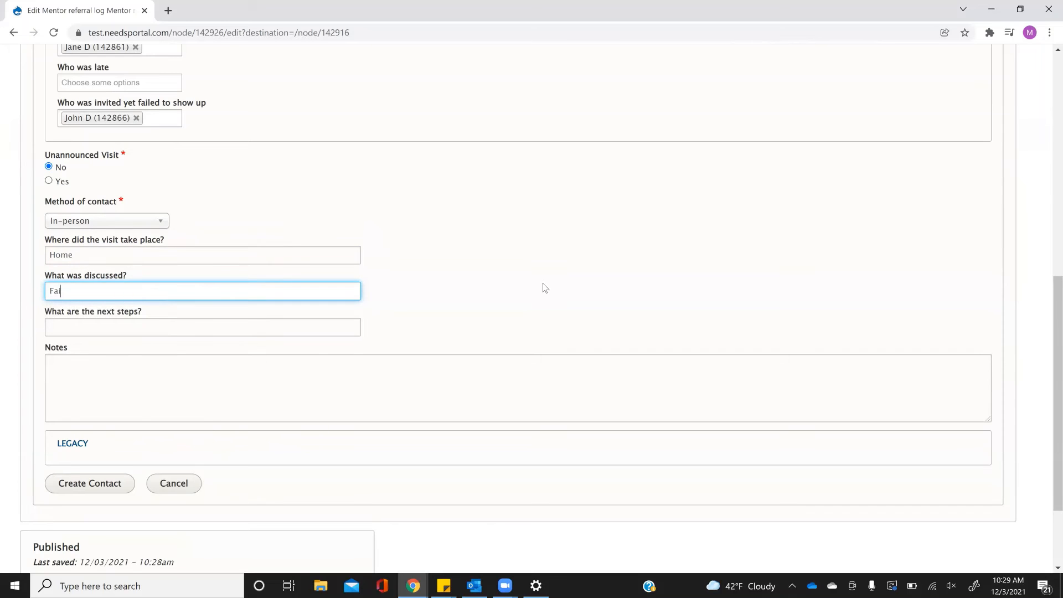
pyautogui.write('mily crisis')
pyautogui.click(213, 330)
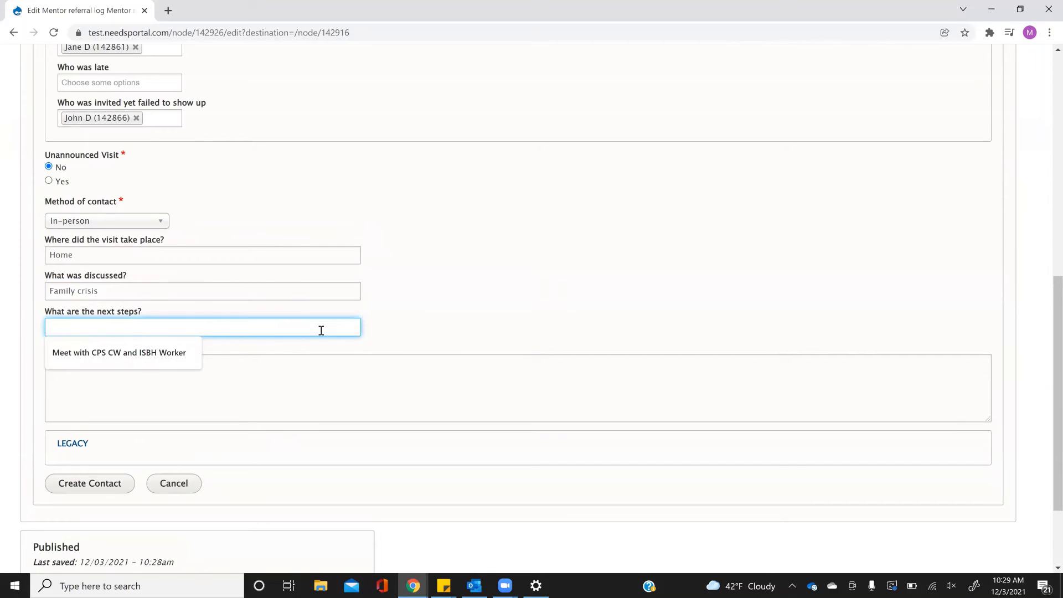
pyautogui.write('Attend SUD a')
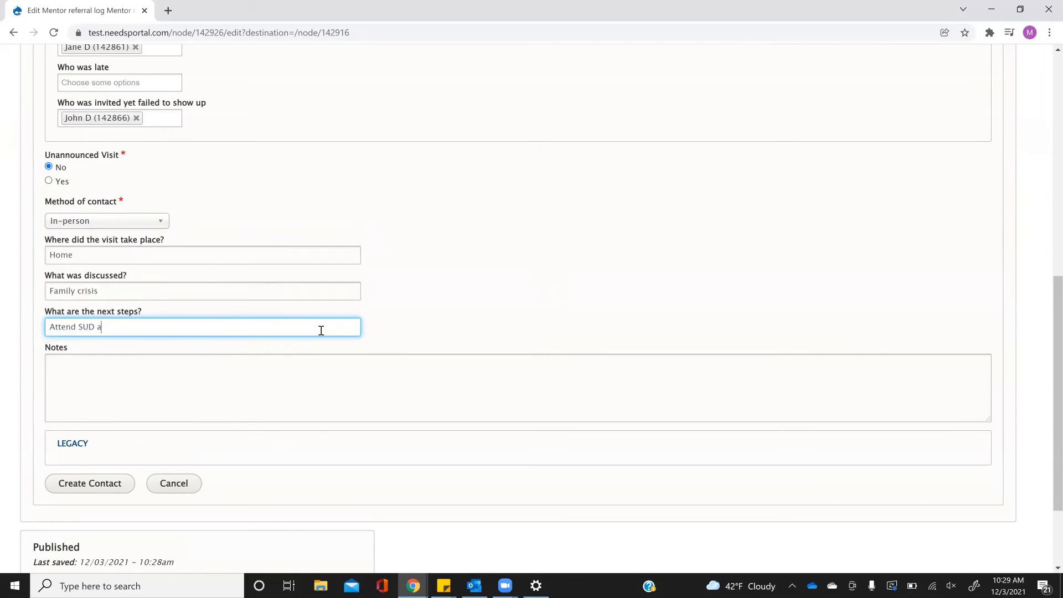
pyautogui.write('ppointment')
pyautogui.click(176, 420)
pyautogui.write('Narr')
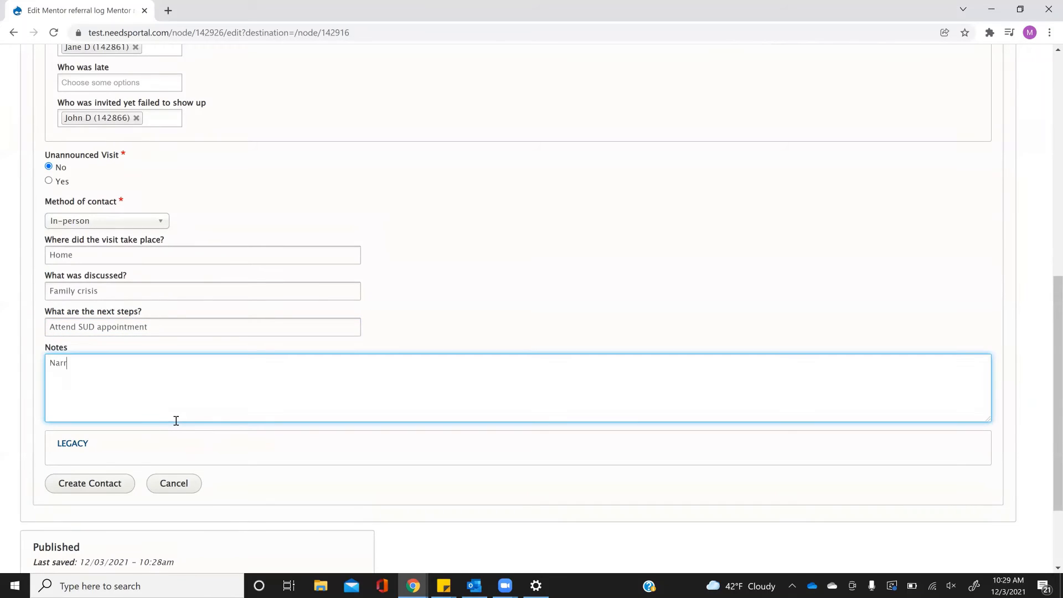
pyautogui.write('ative')
pyautogui.click(87, 483)
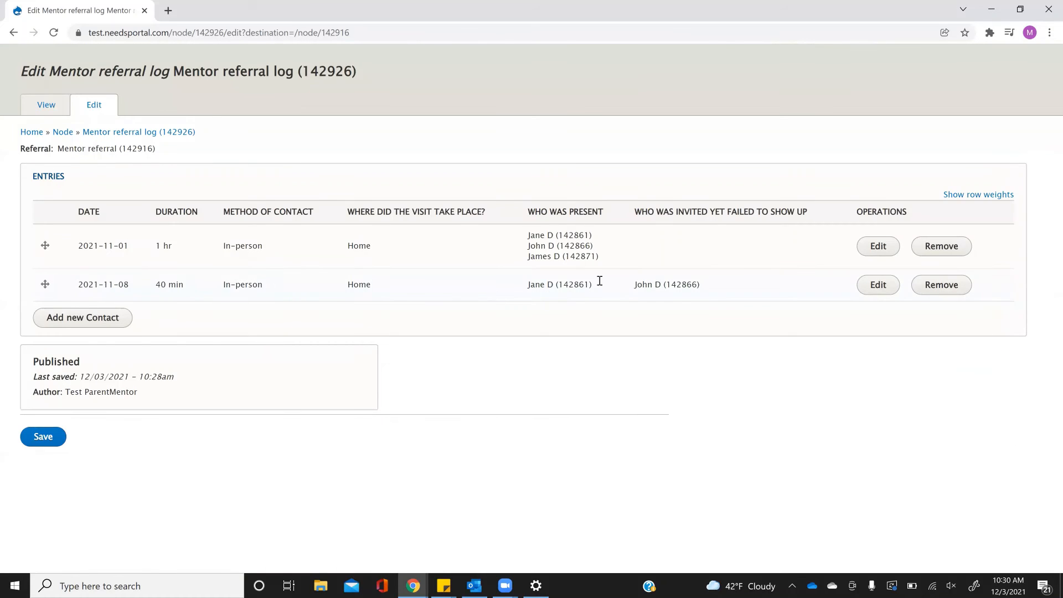
# Add a third contact dated 11/15/2021, 30 minutes, one participant present, no non-custodial parent.
pyautogui.click(95, 321)
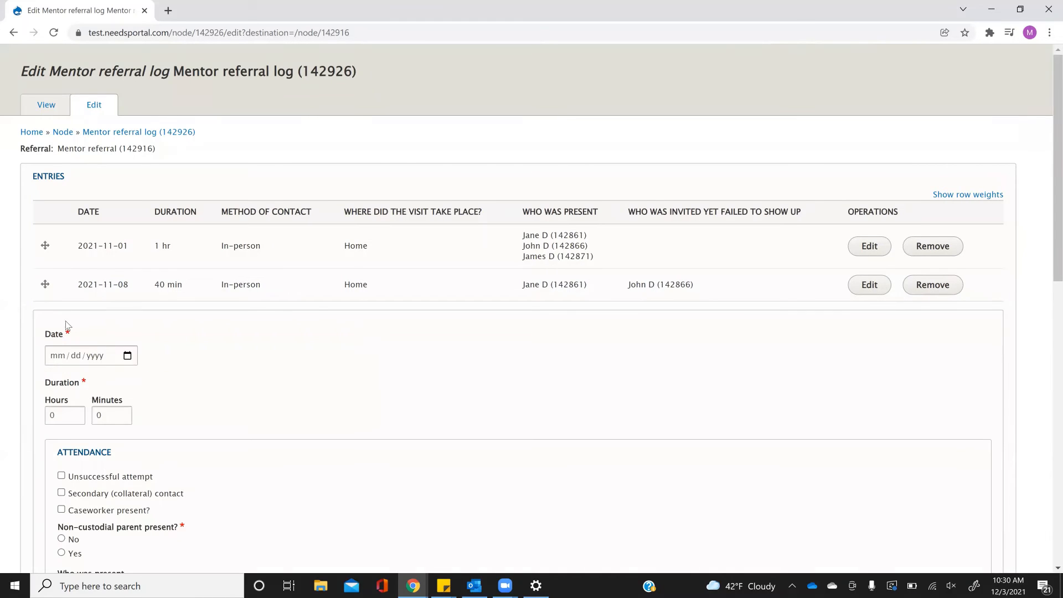
pyautogui.click(54, 355)
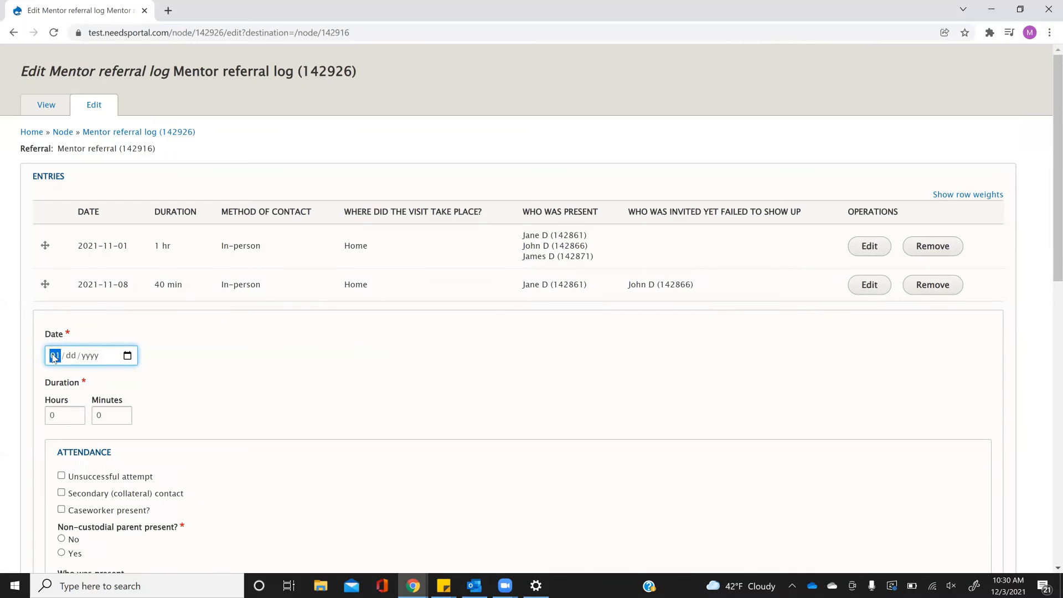
pyautogui.write('11152021')
pyautogui.doubleClick(113, 415)
pyautogui.write('3')
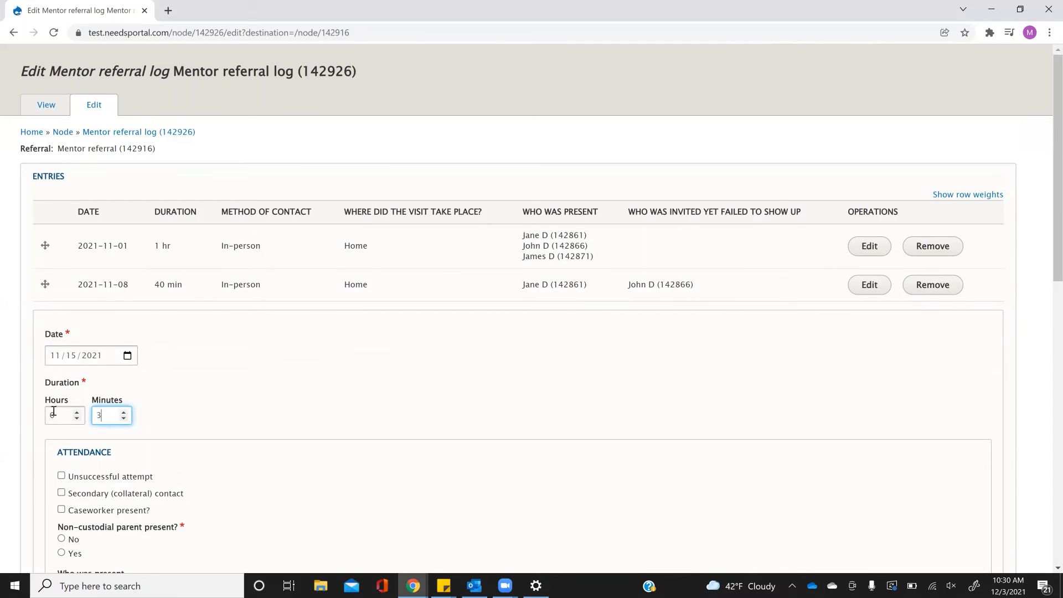
pyautogui.write('0')
pyautogui.scroll(-5, 231, 399)
pyautogui.click(101, 340)
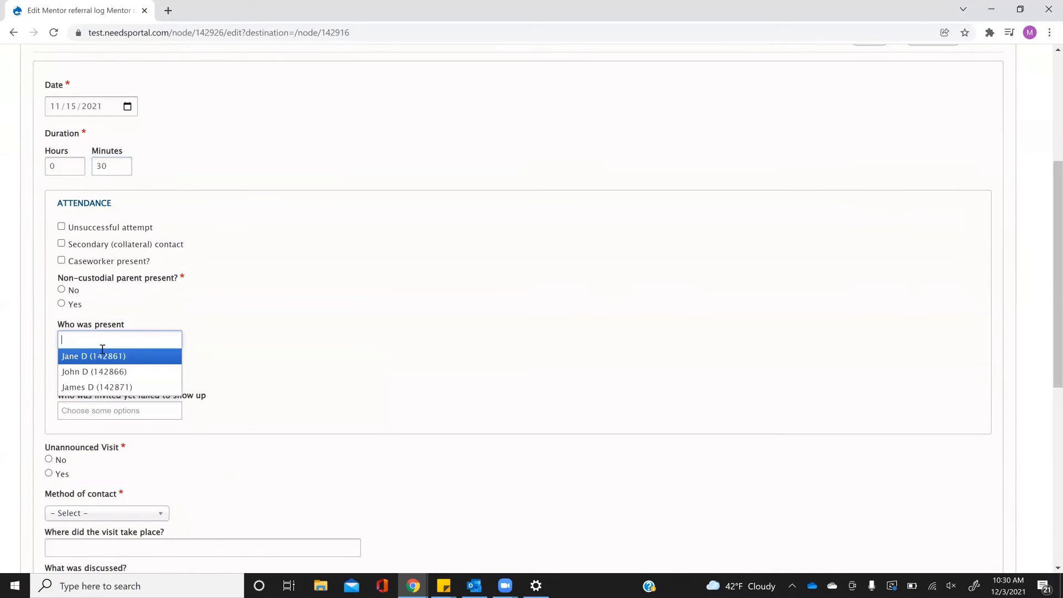
pyautogui.click(103, 357)
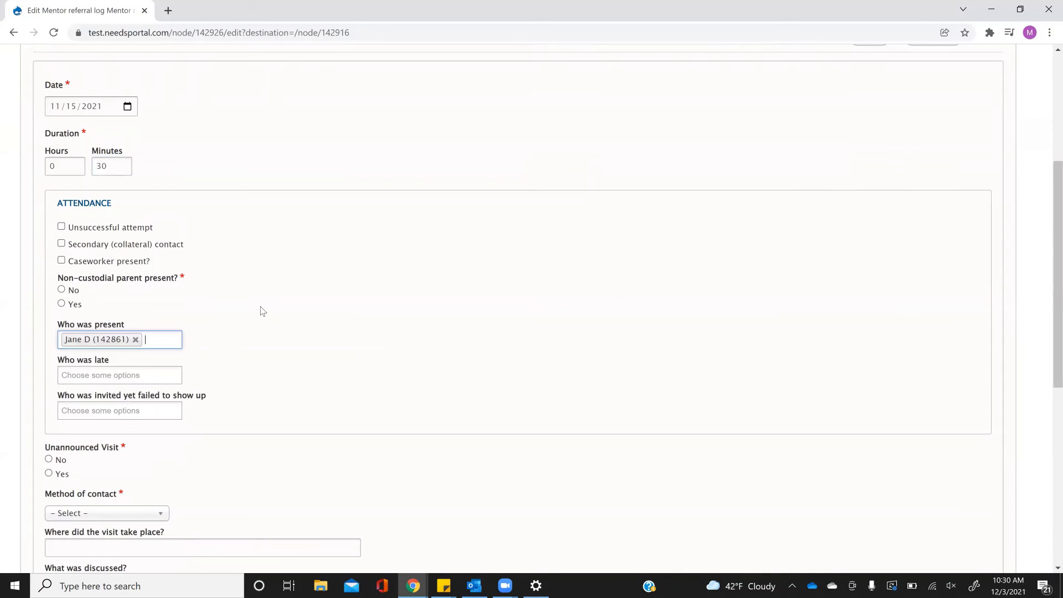
pyautogui.click(61, 289)
pyautogui.scroll(-1, 182, 321)
pyautogui.scroll(-3, 181, 321)
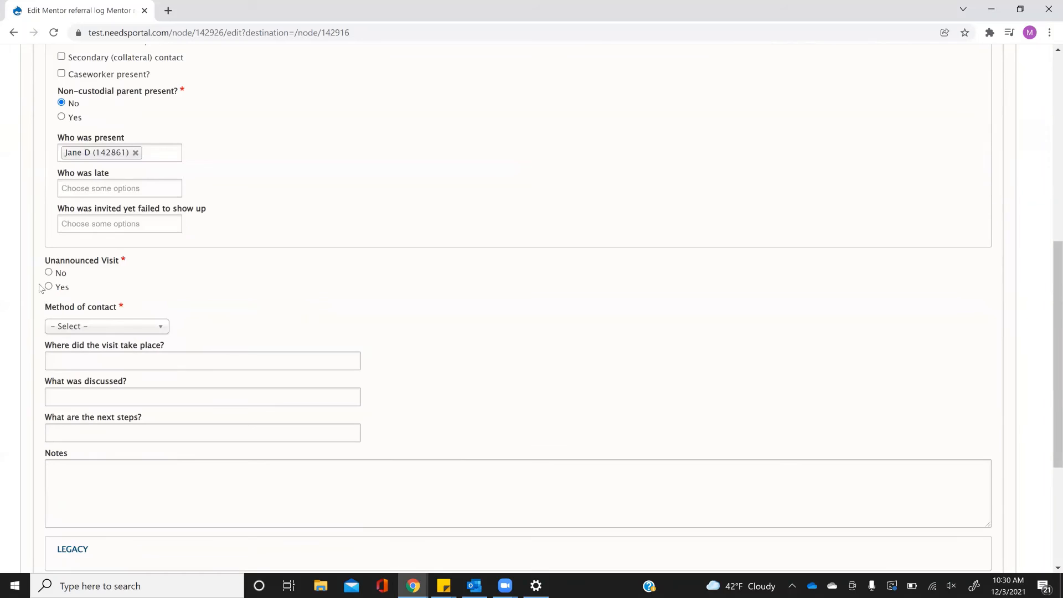
# Mark the visit as not unannounced, In-person, held in a Car.
pyautogui.click(48, 271)
pyautogui.click(84, 325)
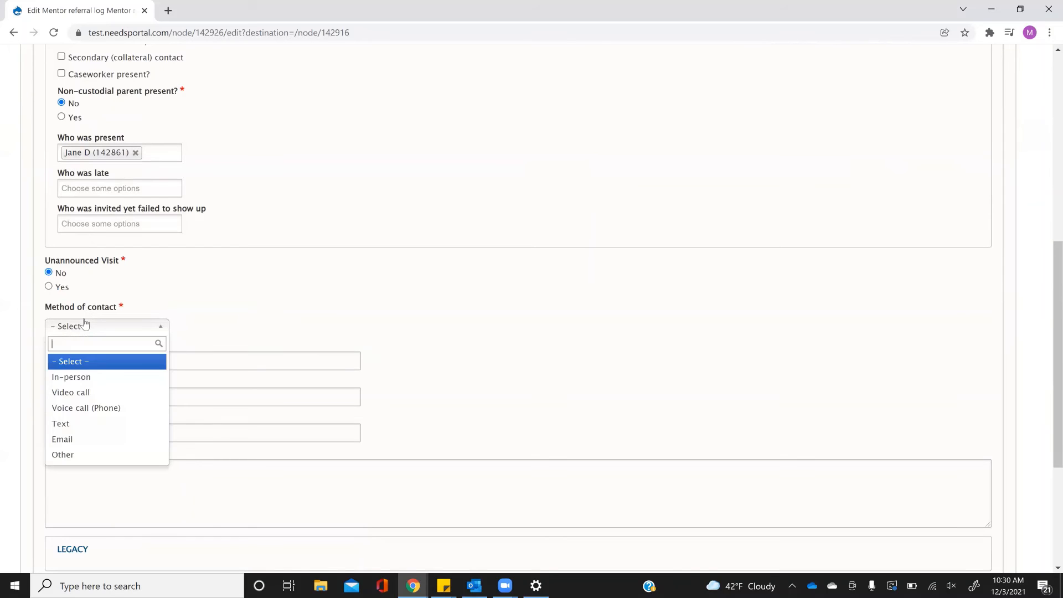
pyautogui.click(90, 376)
pyautogui.click(114, 363)
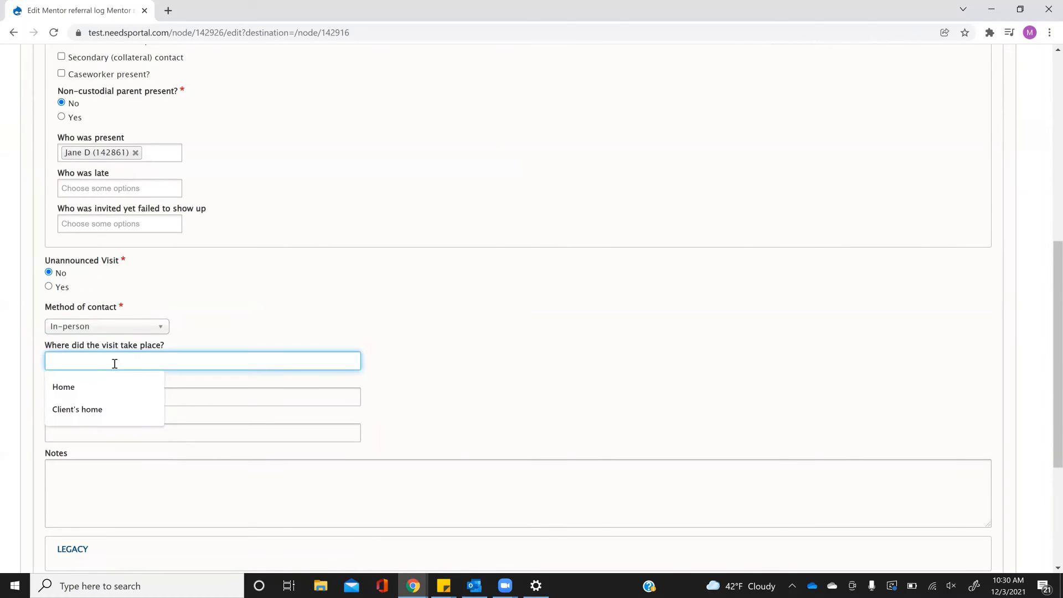
pyautogui.write('Car')
# Enter 'Transportation' as discussed, next step 'Goals', notes 'Narrative', and create the contact.
pyautogui.click(117, 395)
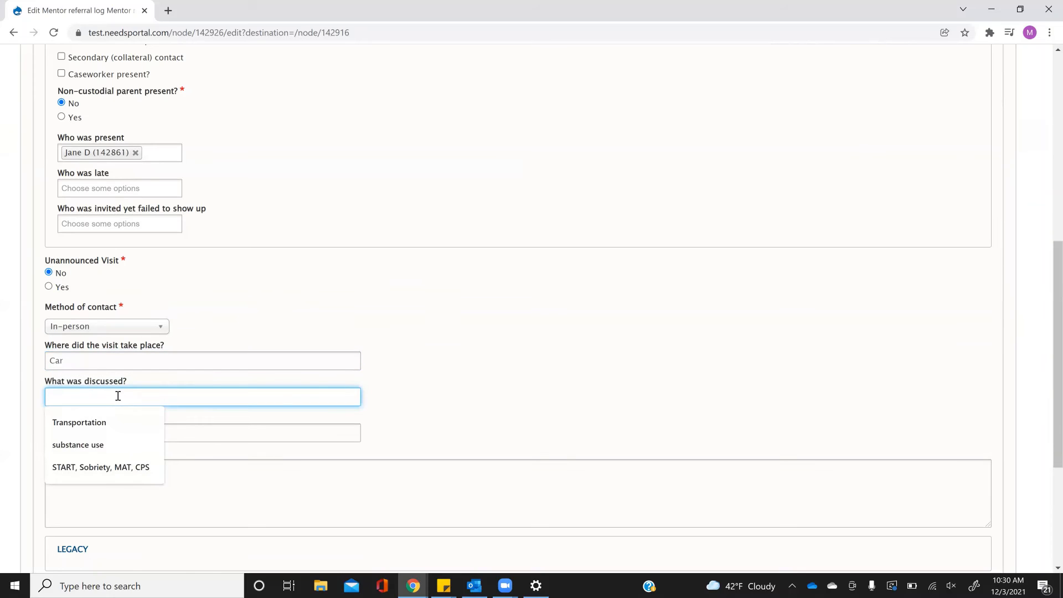
pyautogui.write('Transportati')
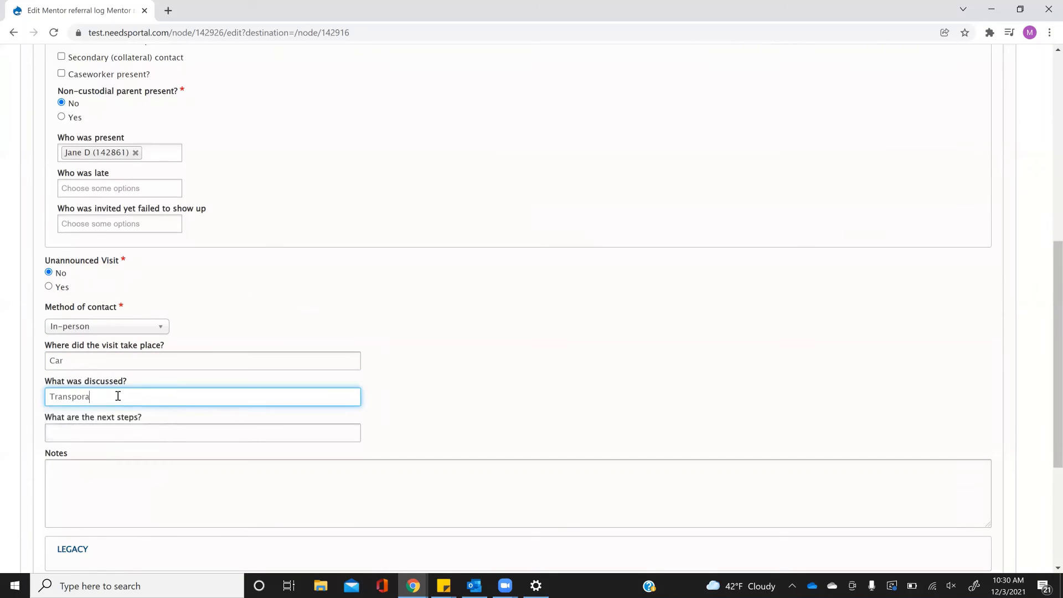
pyautogui.write('on')
pyautogui.click(126, 427)
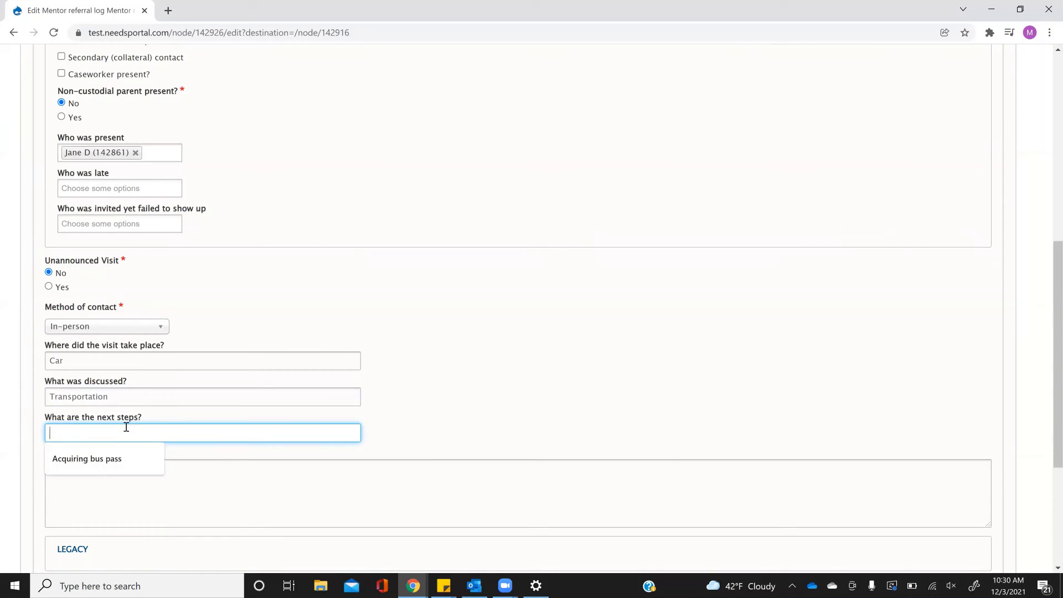
pyautogui.write('ls')
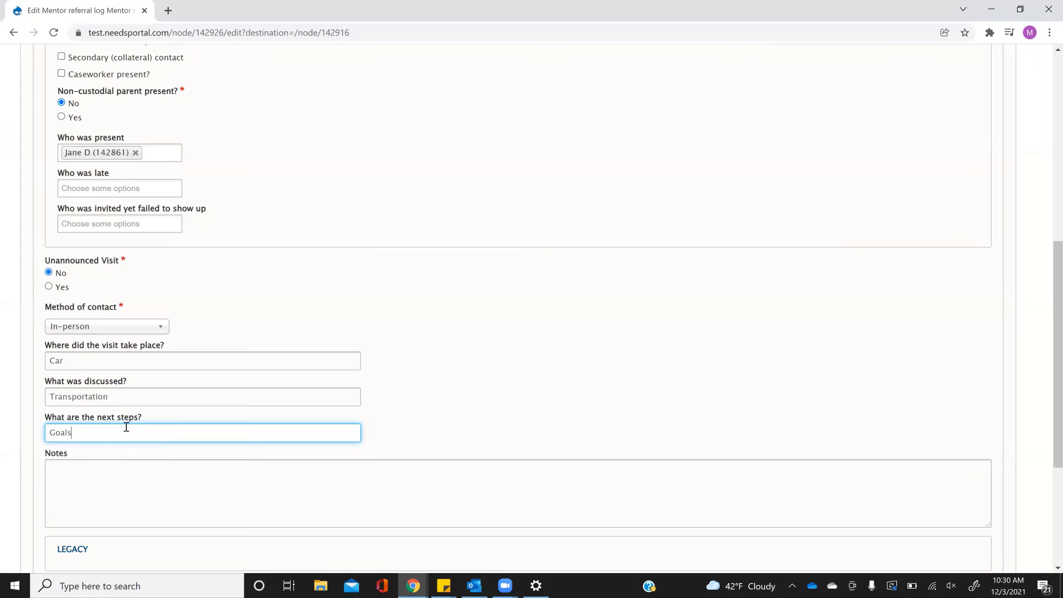
pyautogui.click(91, 509)
pyautogui.write('Narrative')
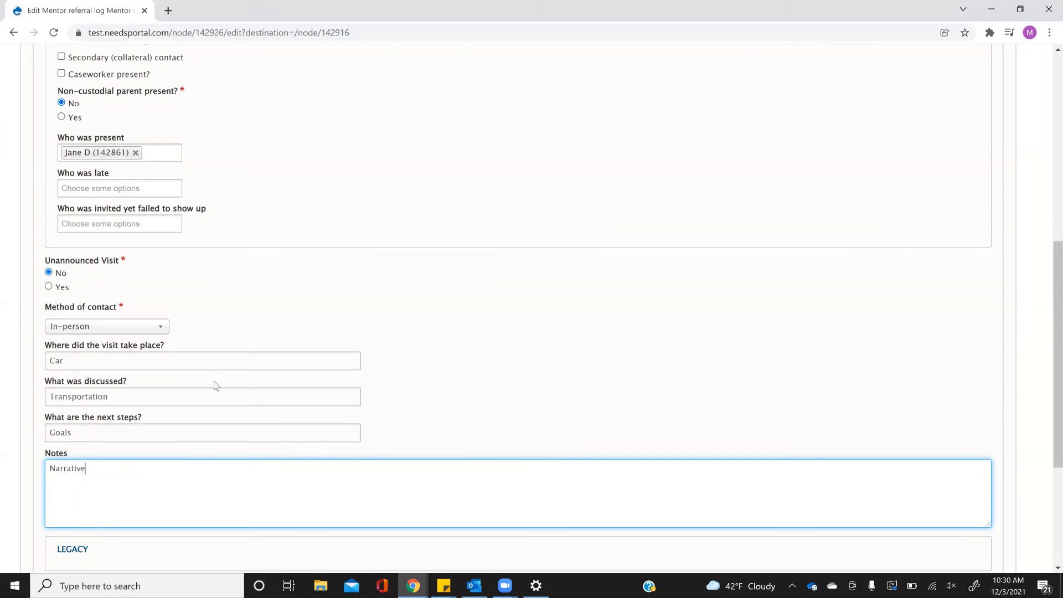
pyautogui.scroll(-4, 215, 384)
pyautogui.click(91, 368)
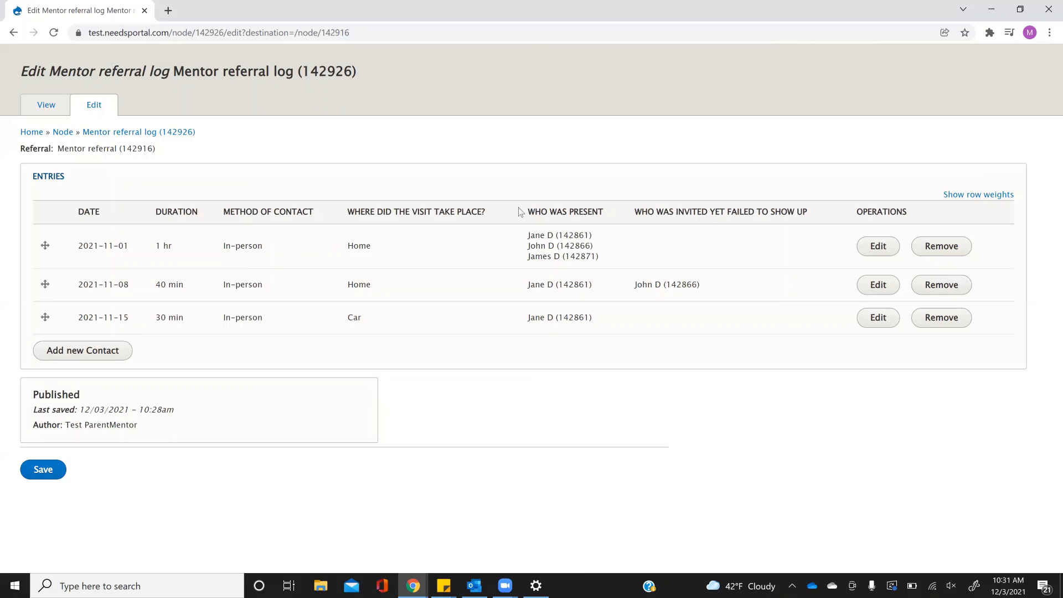
# Save the referral log and check that the Contact Log lists all three in-person entries, newest 2021-11-15.
pyautogui.click(42, 477)
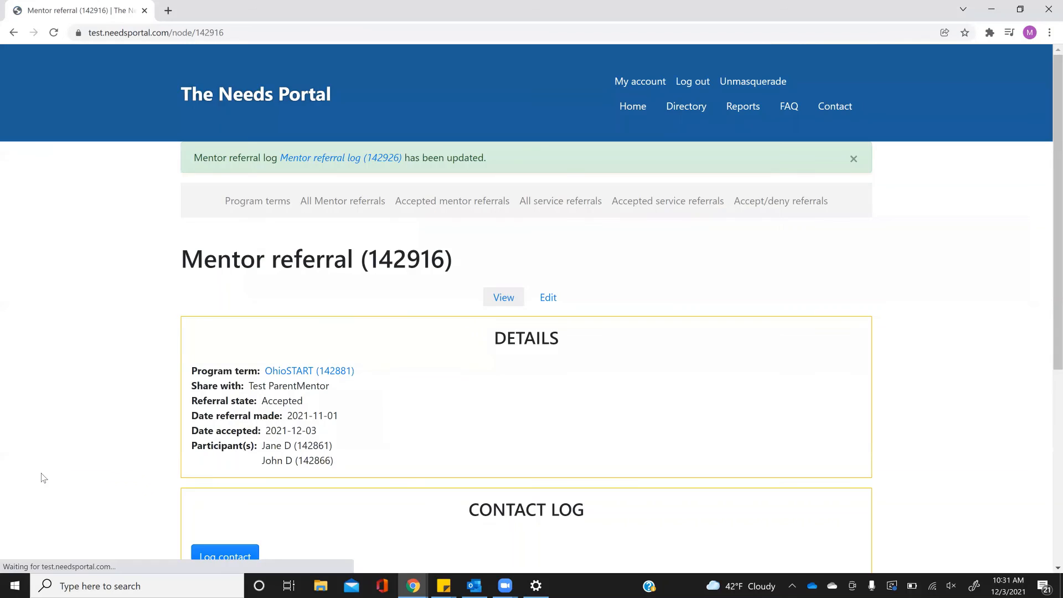
pyautogui.scroll(-5, 100, 423)
pyautogui.scroll(-2, 100, 422)
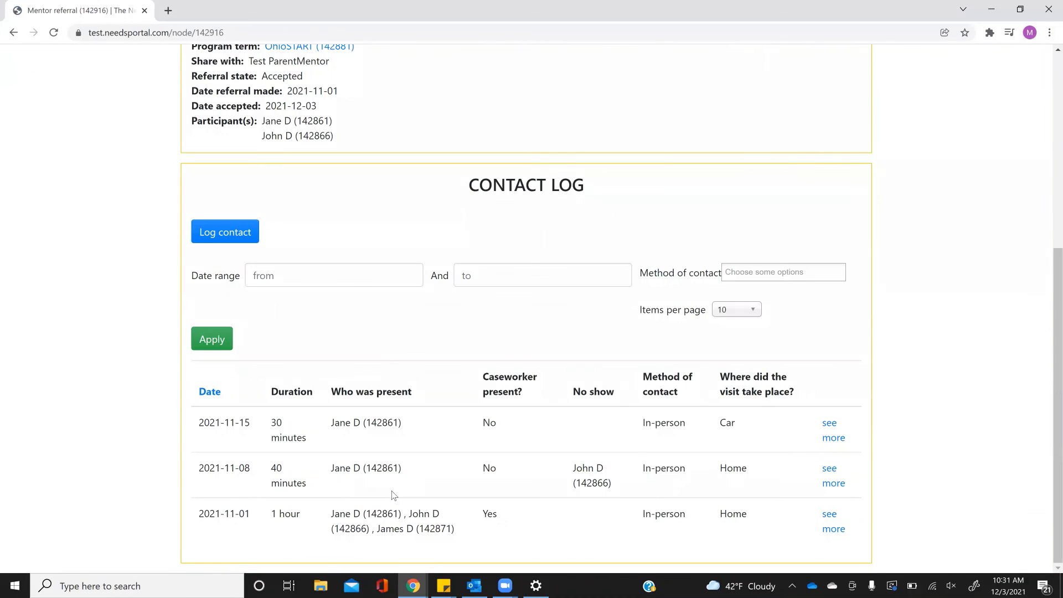